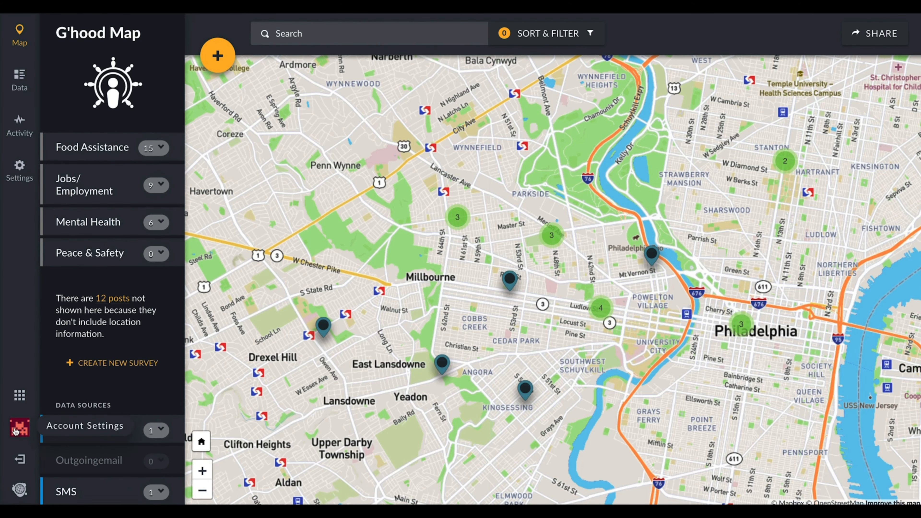
Open the deployment's survey settings and start creating a new survey.
click(17, 174)
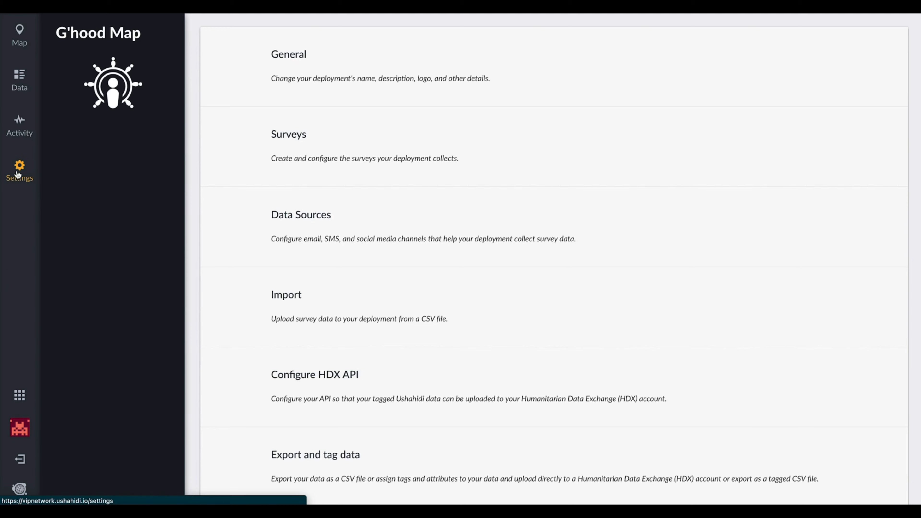
click(290, 141)
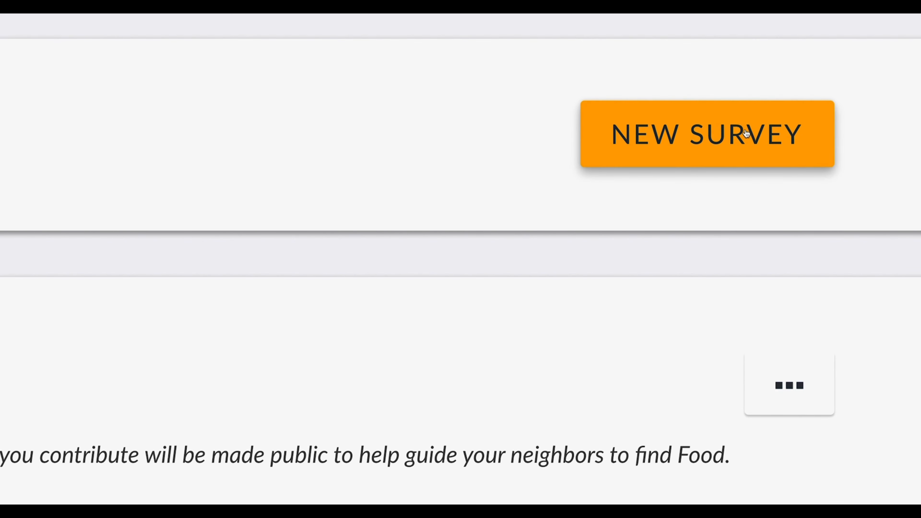
click(746, 134)
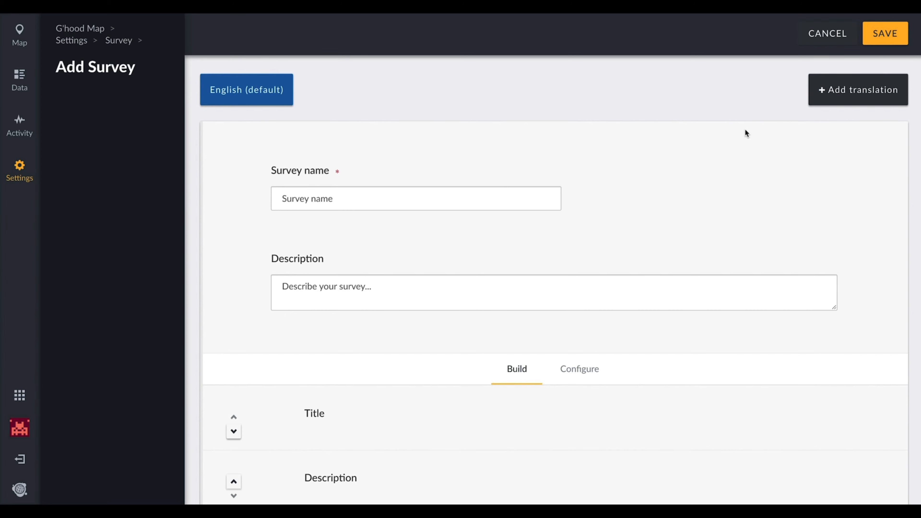
Examine the blank survey's name and description boxes, its default fields and the settings of the default Description field.
scroll(745, 131, down, 2)
click(340, 145)
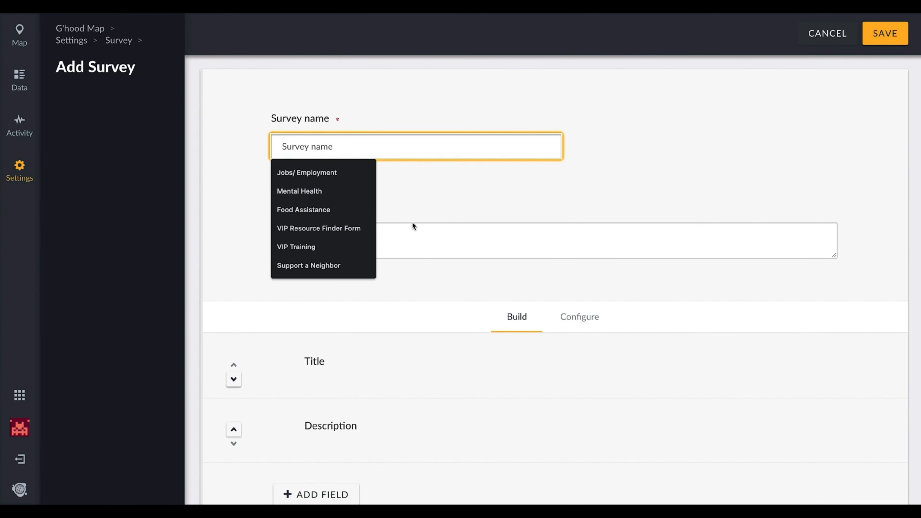
click(414, 233)
scroll(414, 232, down, 2)
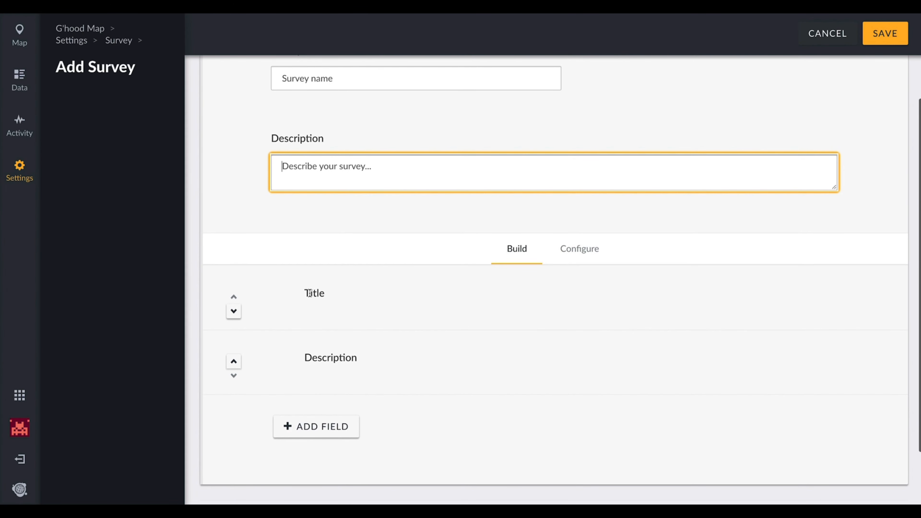
drag(384, 279, 370, 365)
click(368, 365)
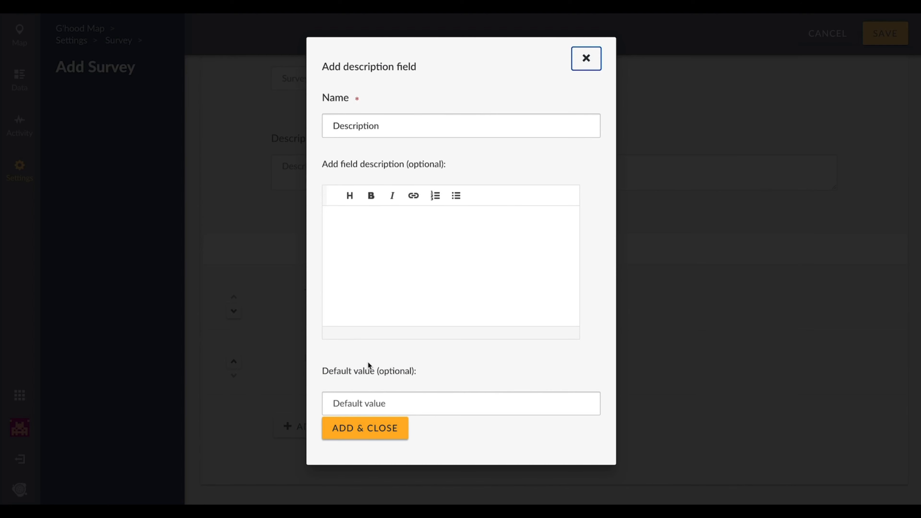
click(586, 58)
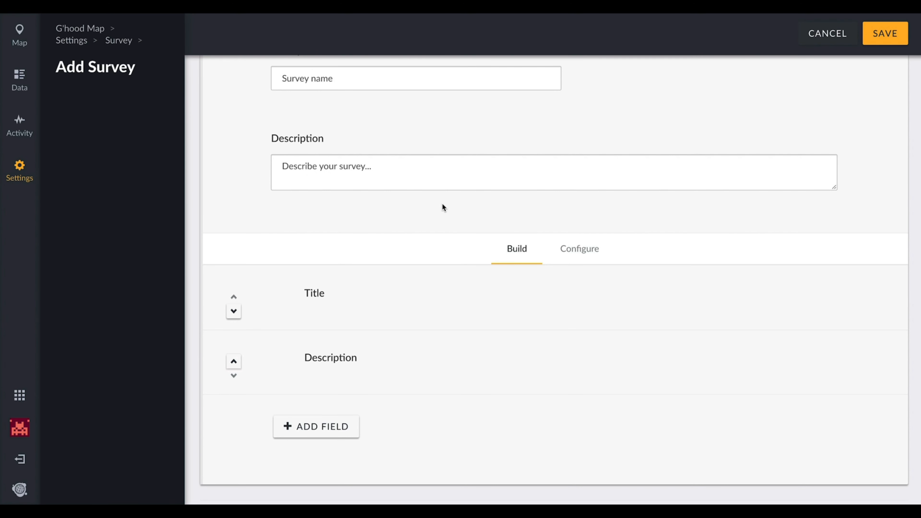
scroll(442, 205, up, 3)
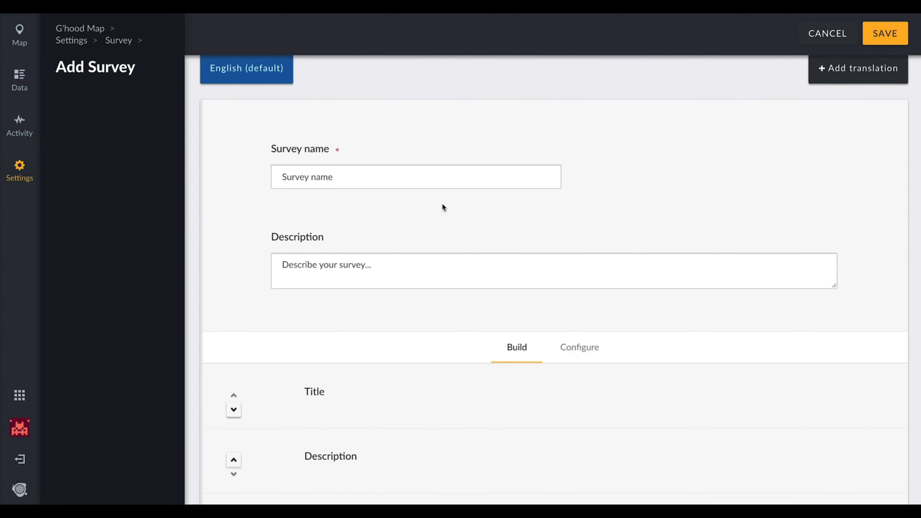
scroll(442, 206, down, 3)
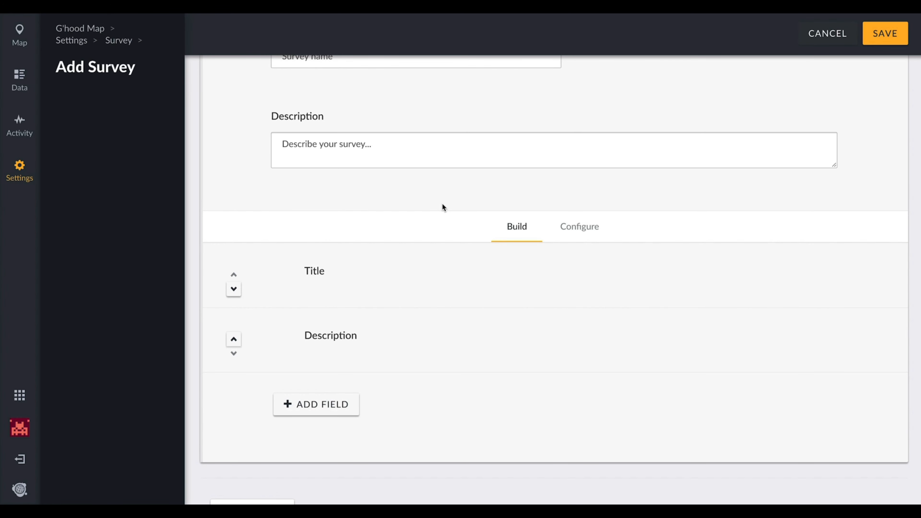
Review the survey's configuration options for post review and for hiding author, location and time information, then return to building the survey.
drag(280, 226, 698, 244)
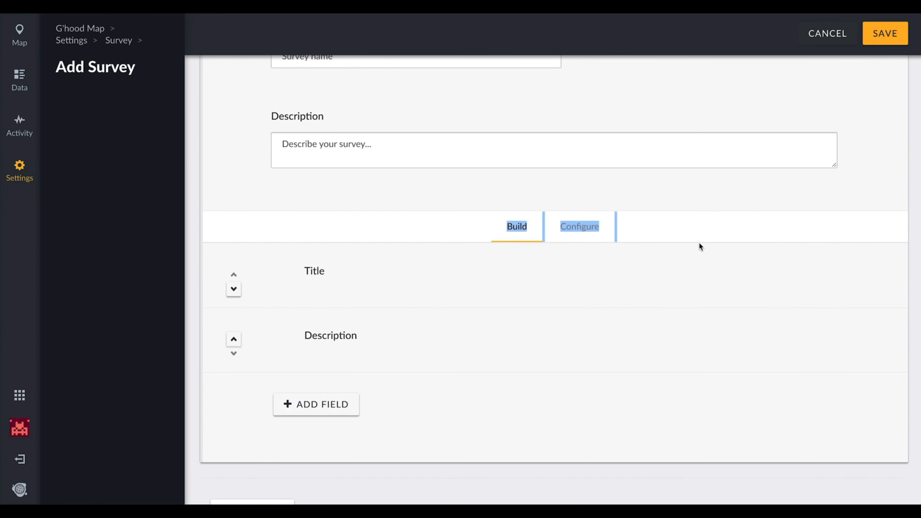
click(685, 232)
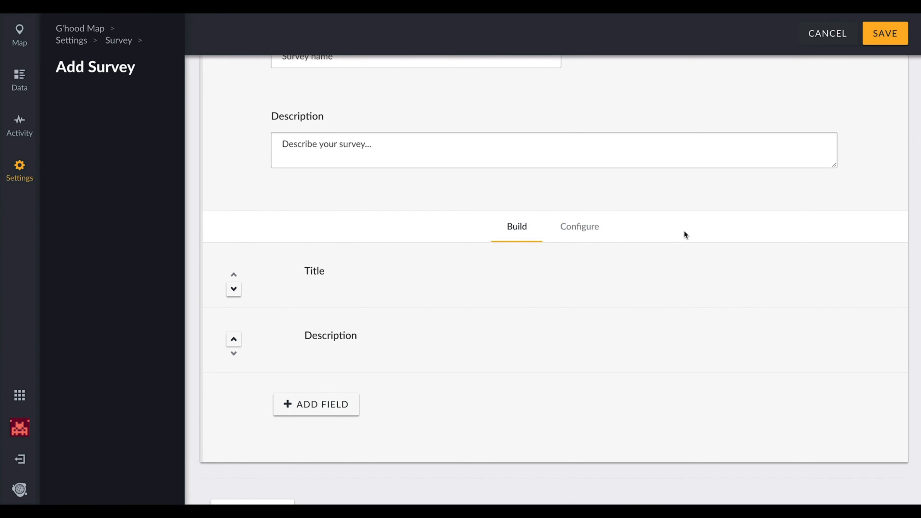
click(576, 236)
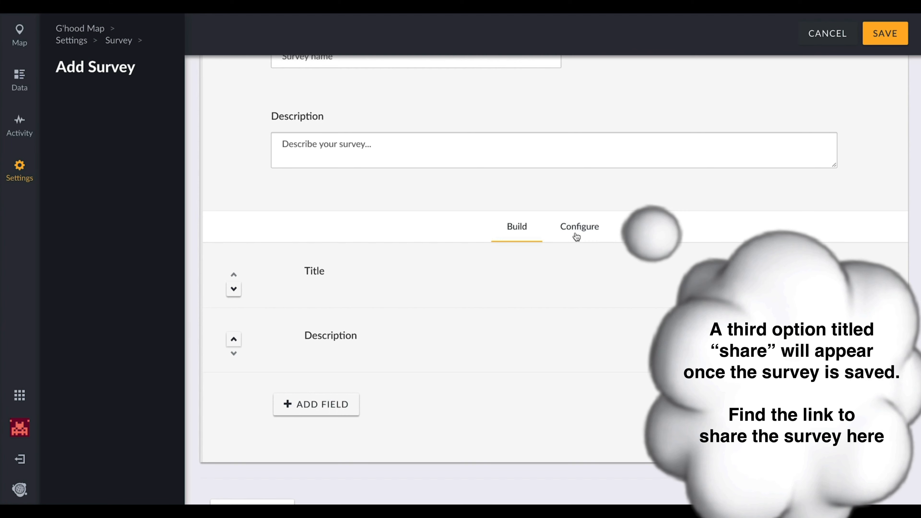
click(577, 236)
scroll(560, 322, down, 3)
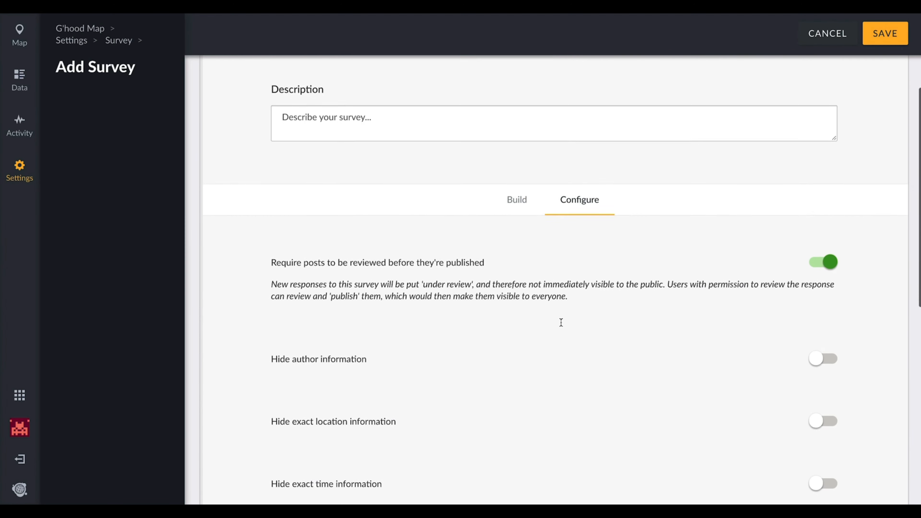
scroll(561, 323, up, 3)
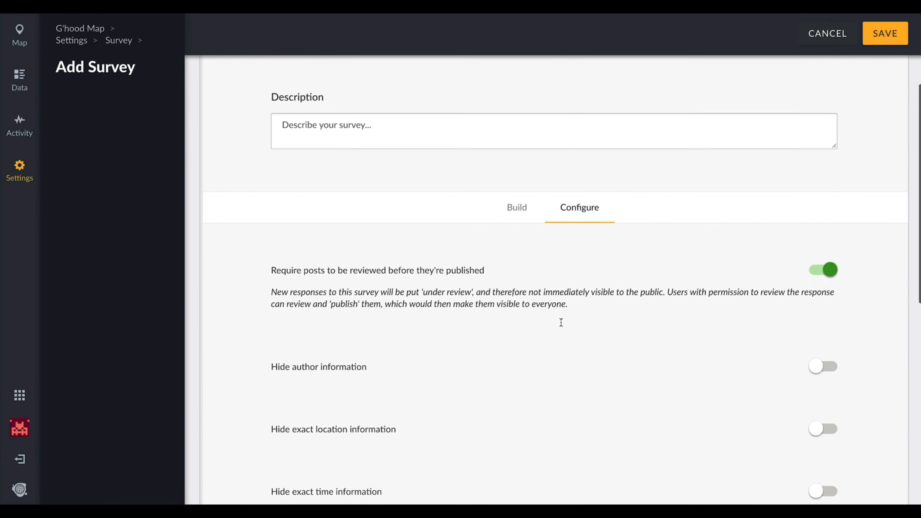
click(512, 208)
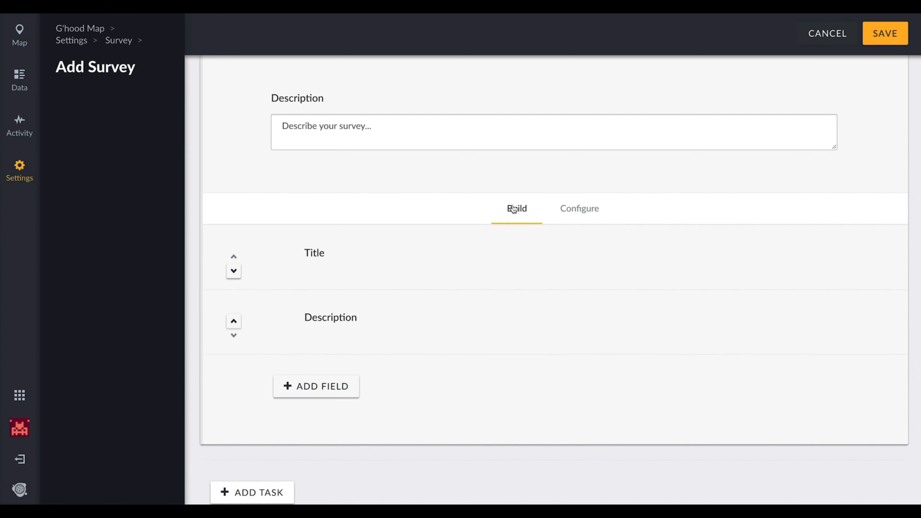
Name the new survey "Peace & Safety".
scroll(451, 208, down, 1)
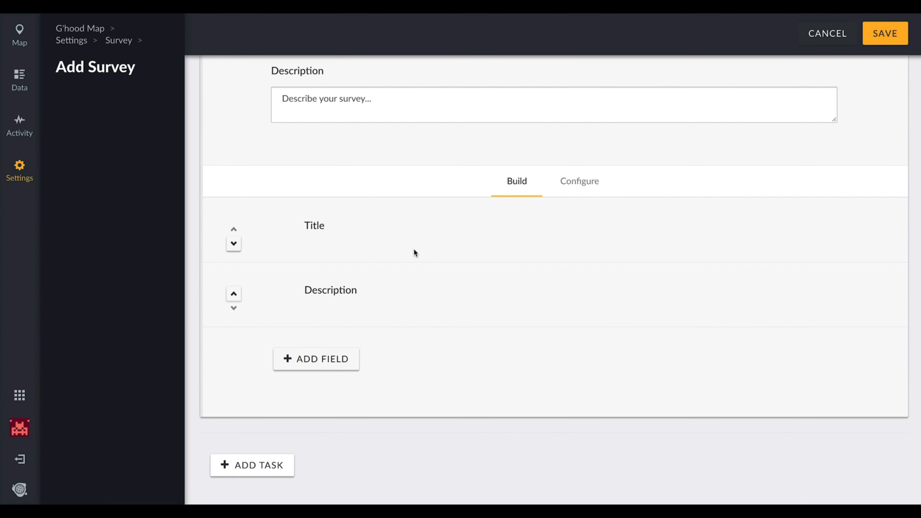
scroll(395, 195, up, 4)
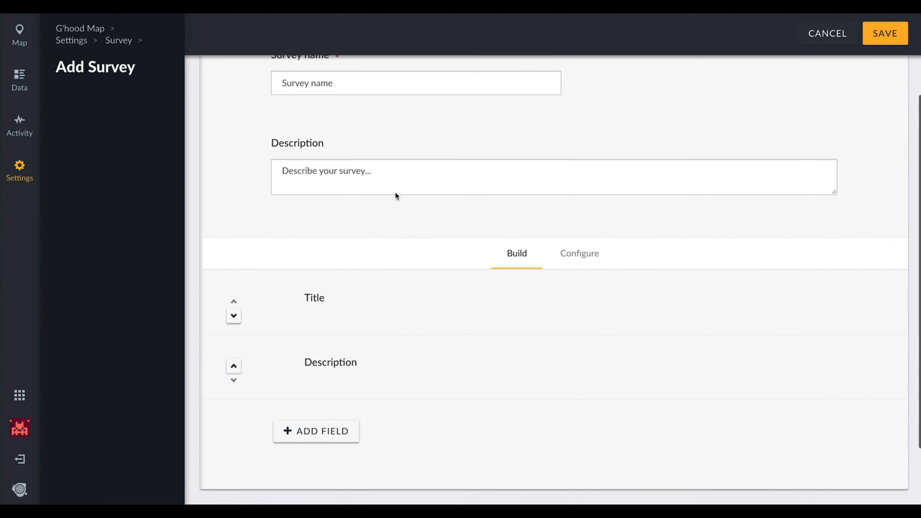
click(306, 136)
text(Peace)
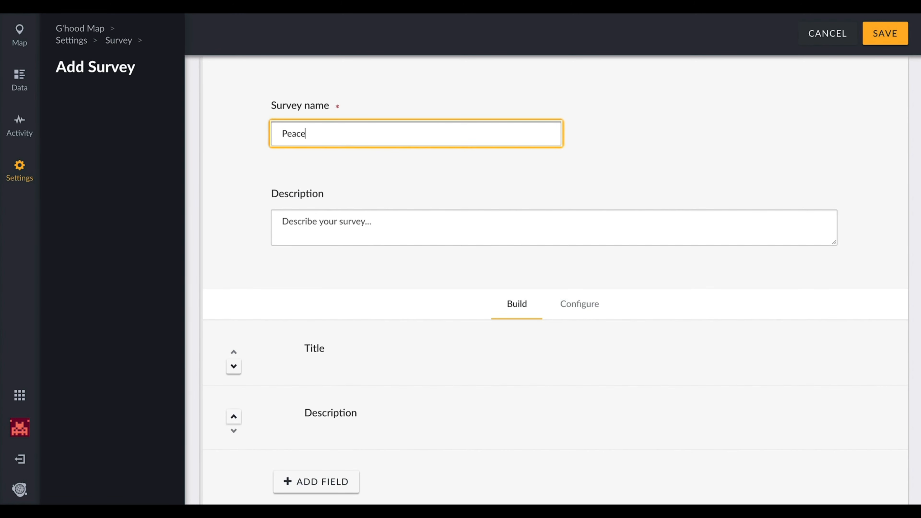
text( & Safety)
Enter the survey description starting "It takes a village to grow a community", inviting neighborhood safety supports and noting that contributors remain anonymous.
click(322, 213)
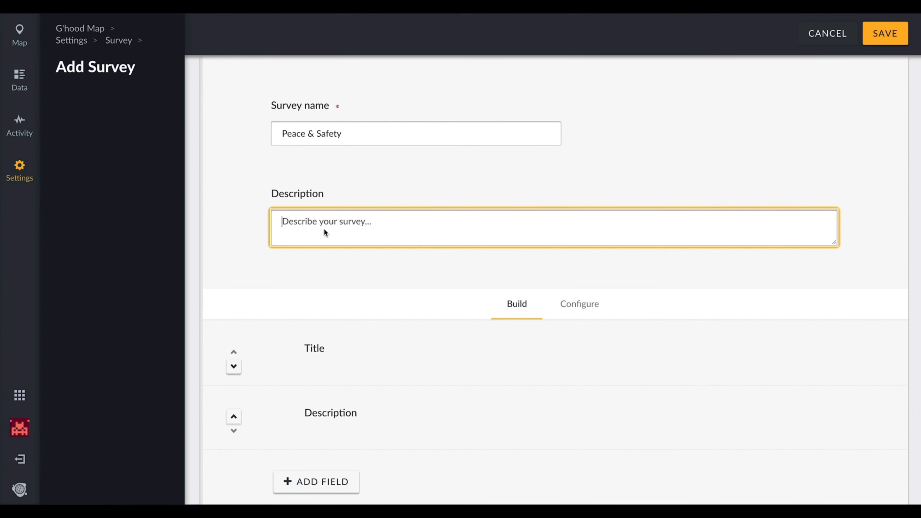
text(It takes a village to grow a community, so share about supports you know that can keep our neighborhoods safe & peaceful. The information you share is made public, but you remain anonymous.)
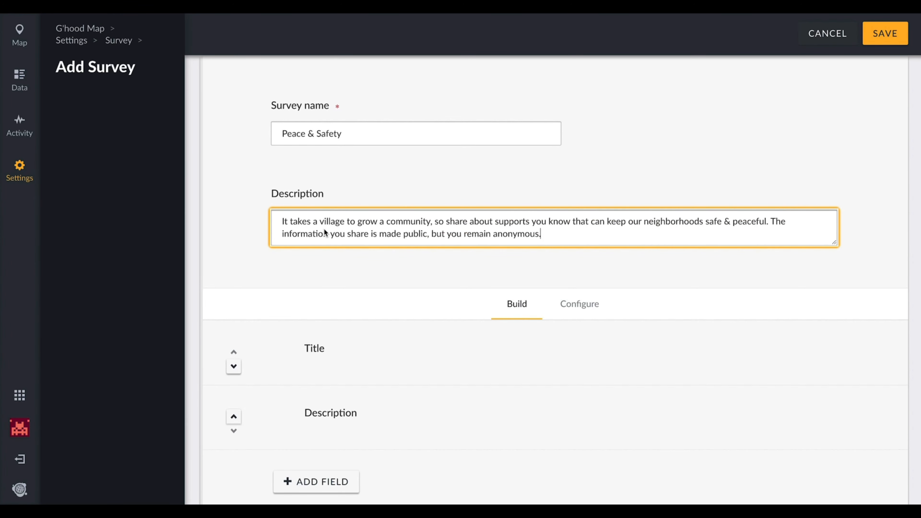
click(307, 267)
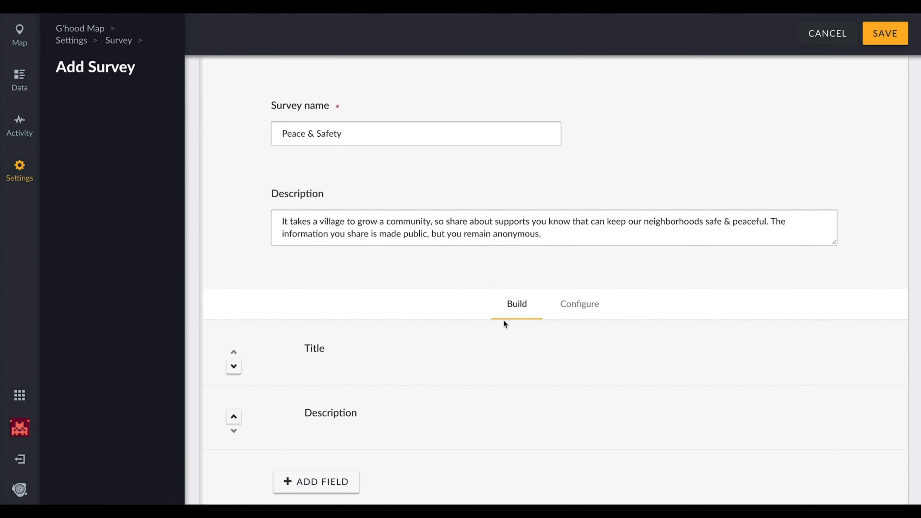
Open the survey's default Title field and rename it as QUESTION.
scroll(504, 322, down, 1)
scroll(502, 320, down, 3)
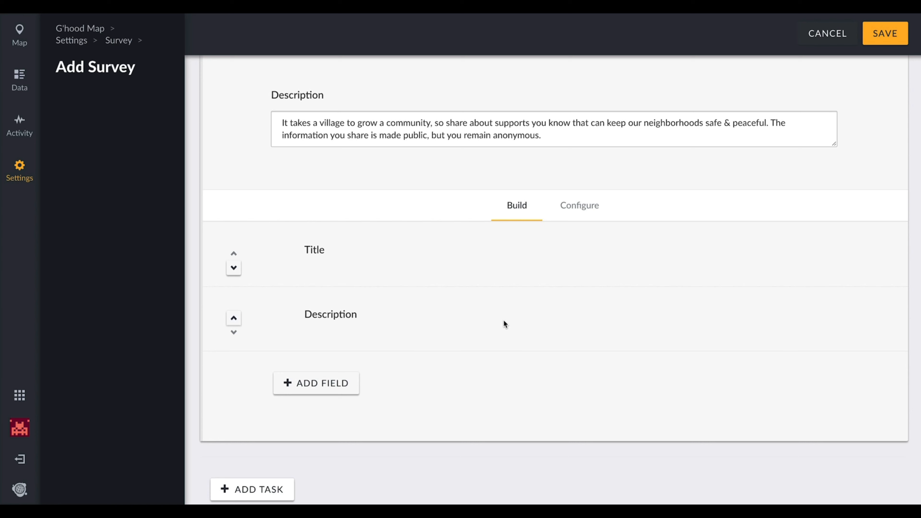
double_click(331, 253)
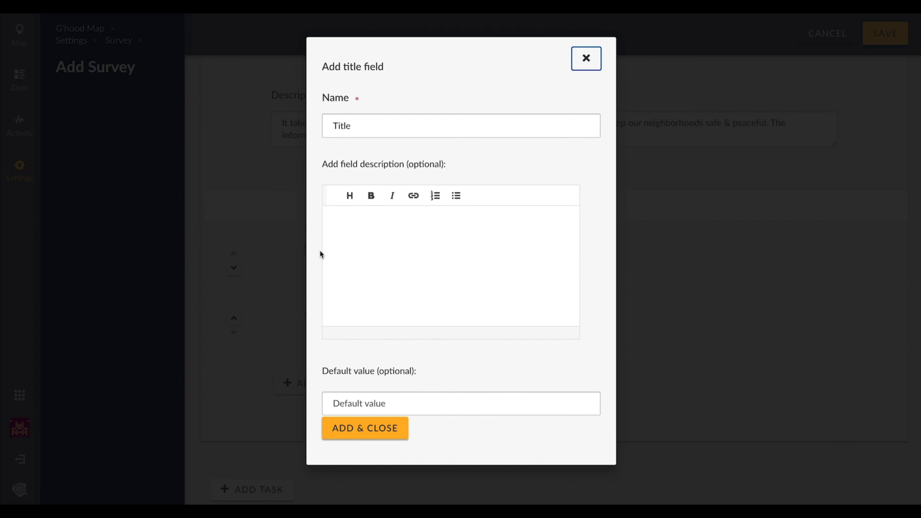
click(389, 129)
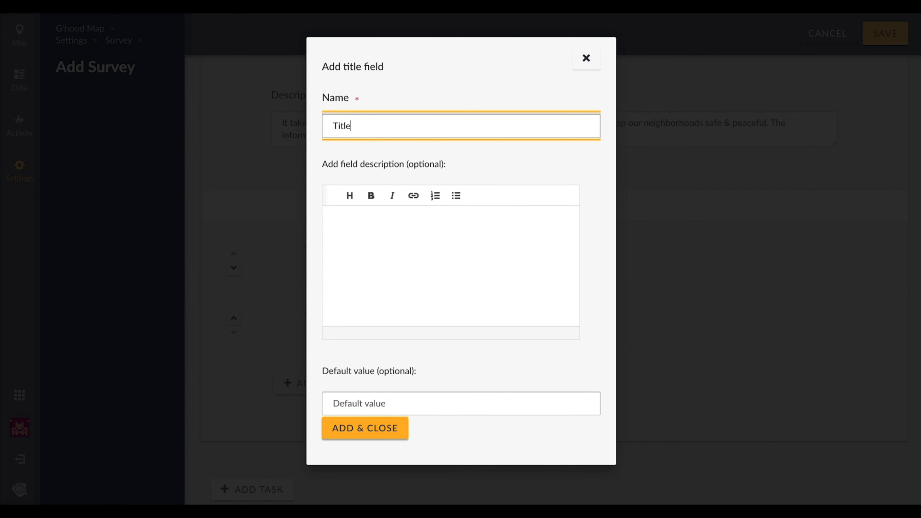
drag(368, 128, 319, 128)
text(QUESTION)
Give the field the Heading 1 description "If your friend is in a non-crime or violence-related emergency that needs intervention. Where would you recommend they go for assistance?".
click(372, 218)
text(If your friend is in a non-crime or violence-related emergency that needs intervention. Where would you recommend they go for assistance?)
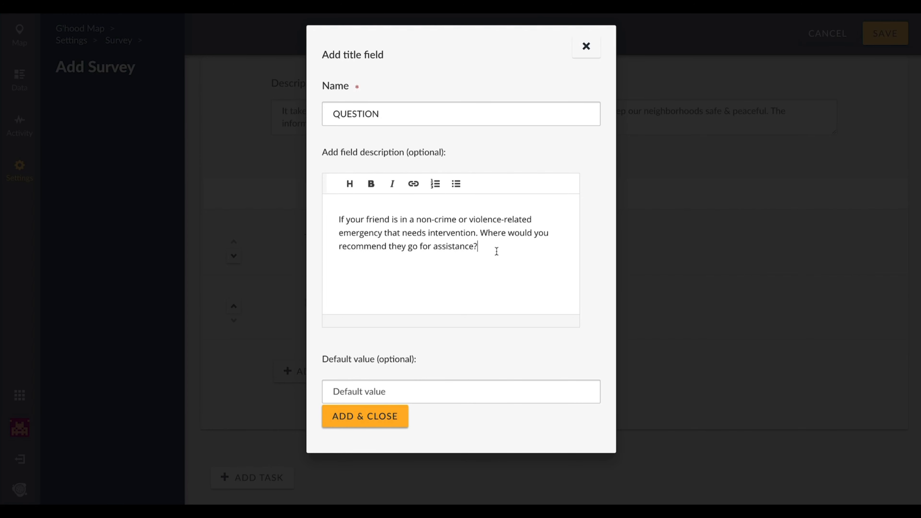
drag(497, 251, 330, 214)
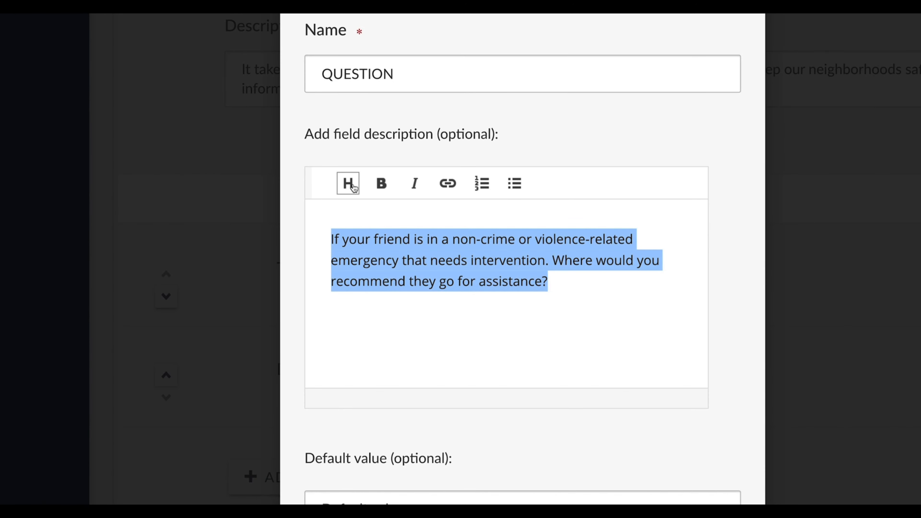
click(352, 187)
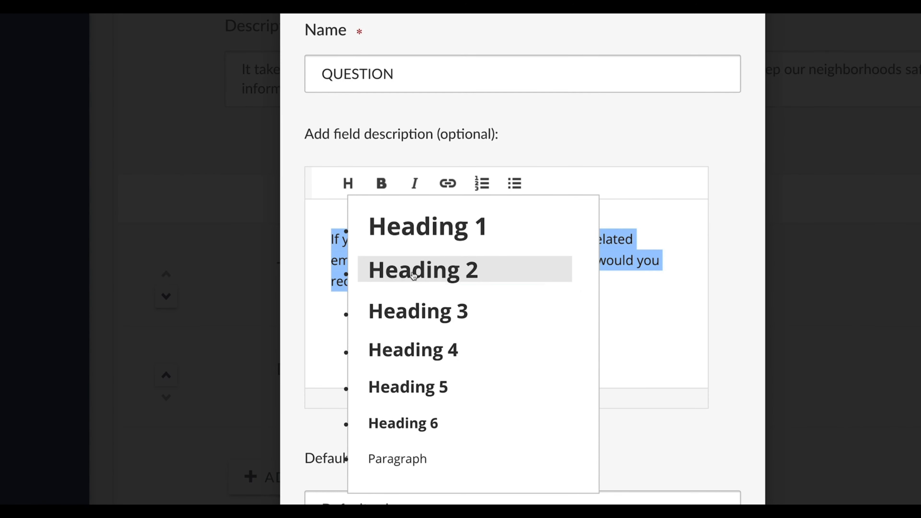
click(412, 238)
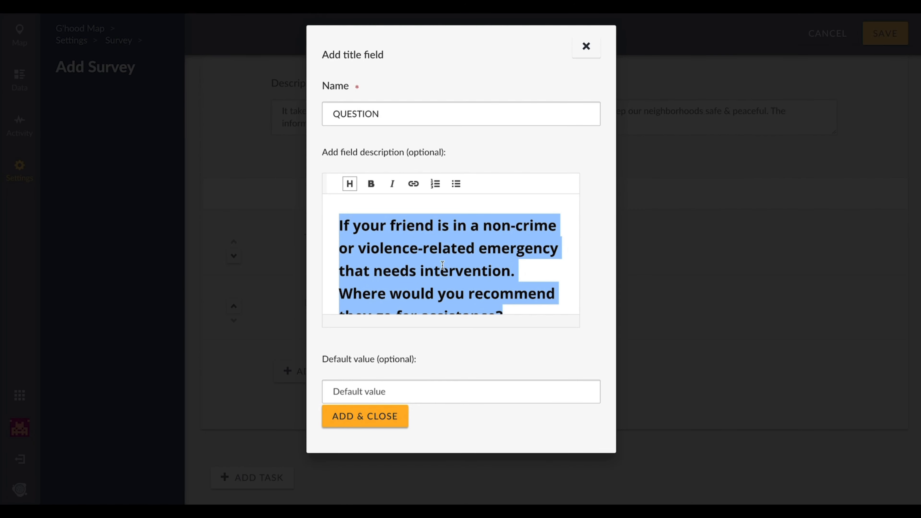
click(481, 297)
scroll(481, 297, down, 3)
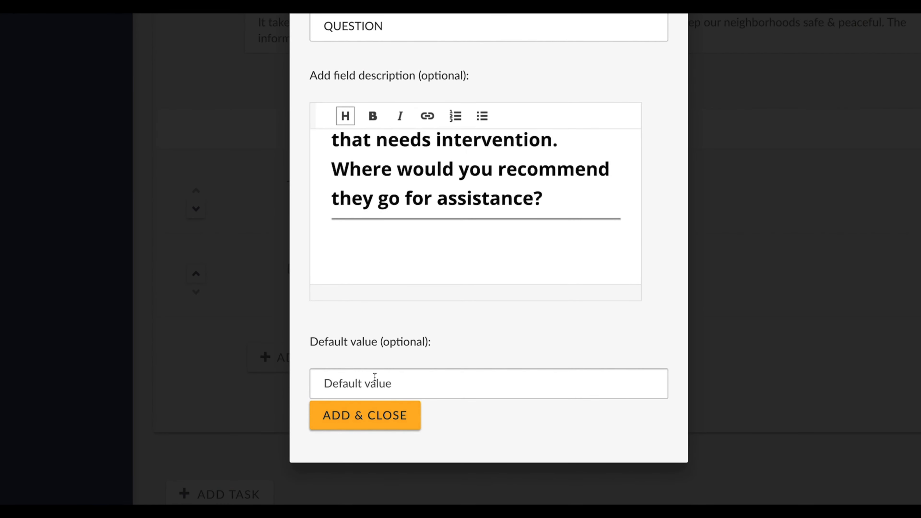
click(367, 421)
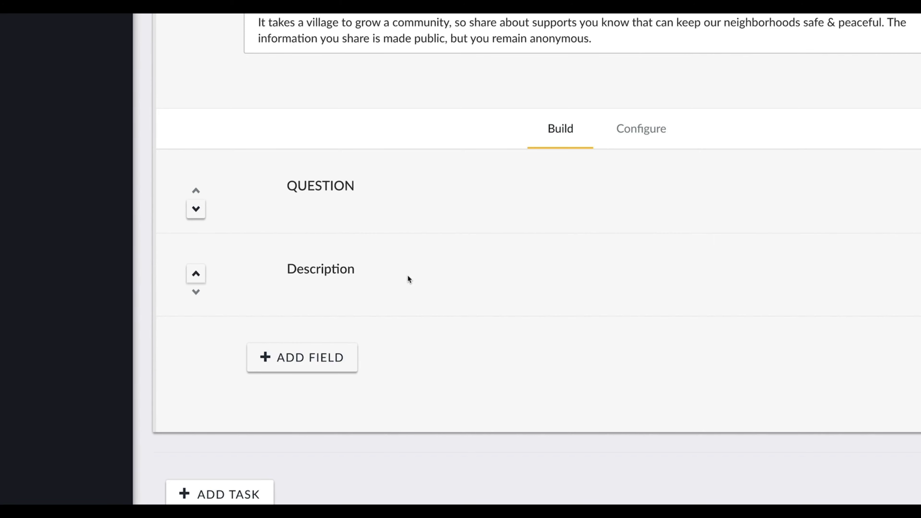
Rename the survey's default Description field as "Phone Number" and save the field.
click(333, 270)
scroll(427, 333, down, 3)
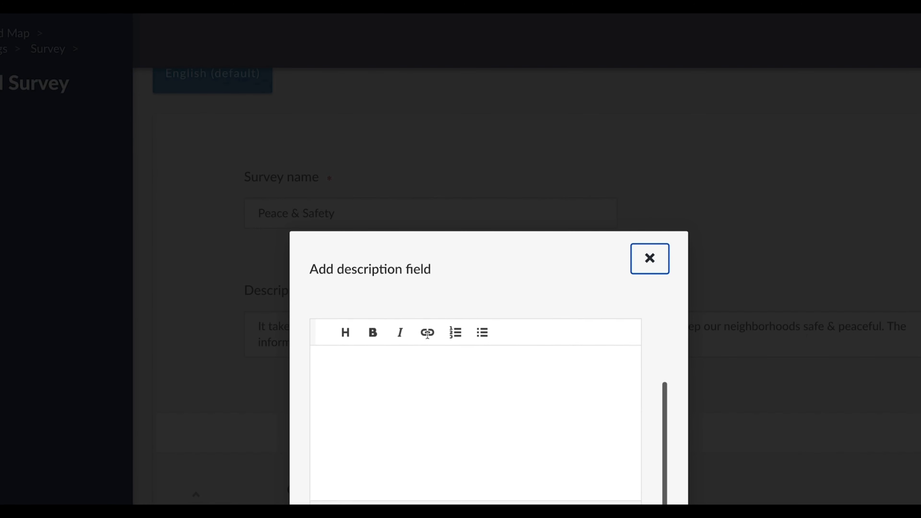
scroll(427, 335, up, 3)
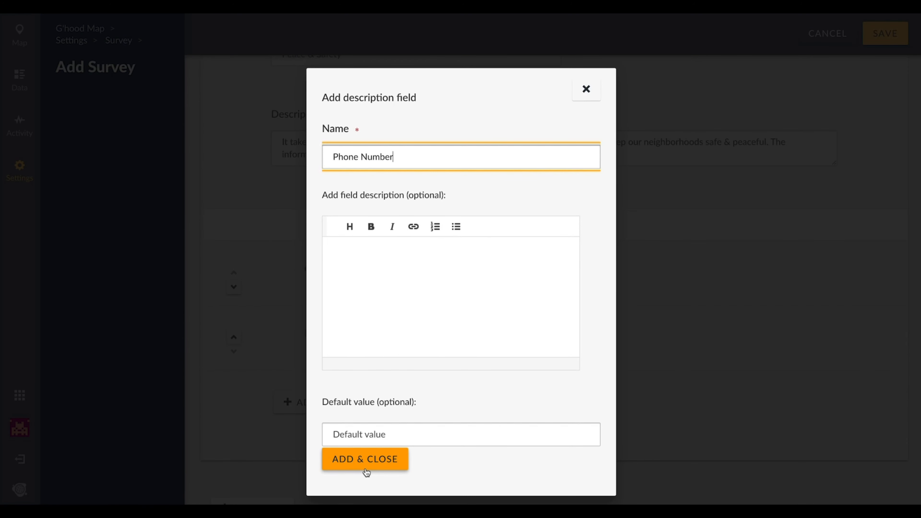
click(366, 468)
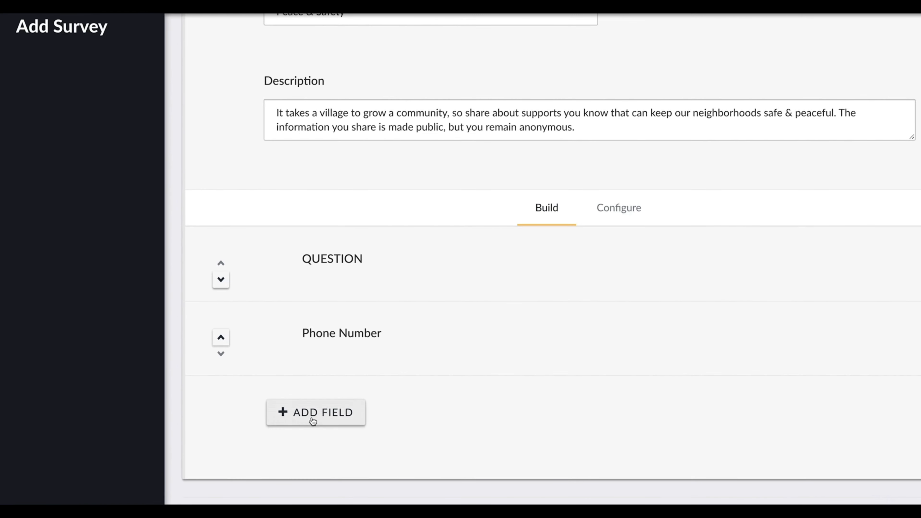
Add a long text field named "Contact Person" to the survey.
click(318, 407)
scroll(450, 202, down, 2)
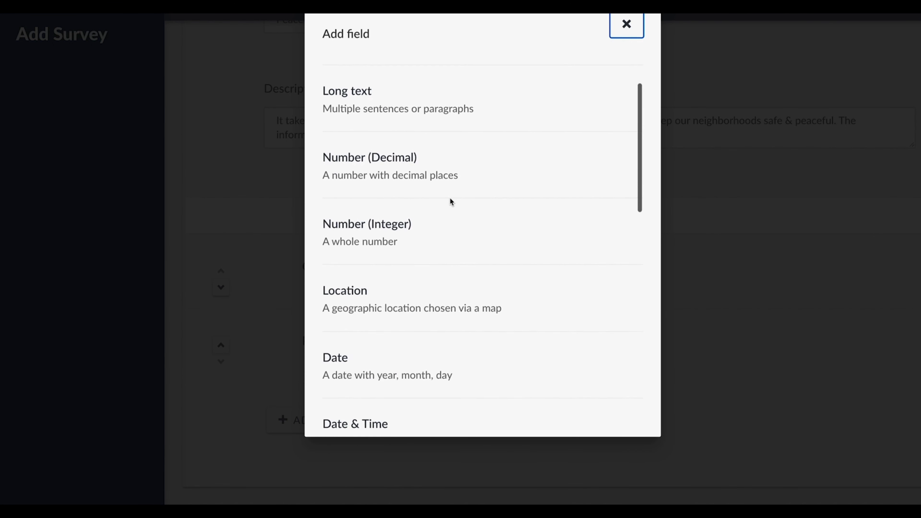
scroll(451, 201, up, 2)
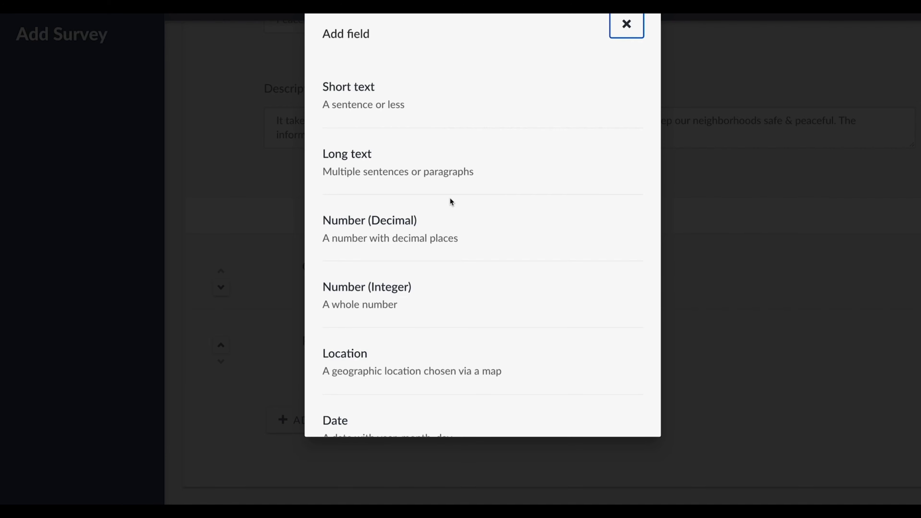
scroll(450, 199, down, 3)
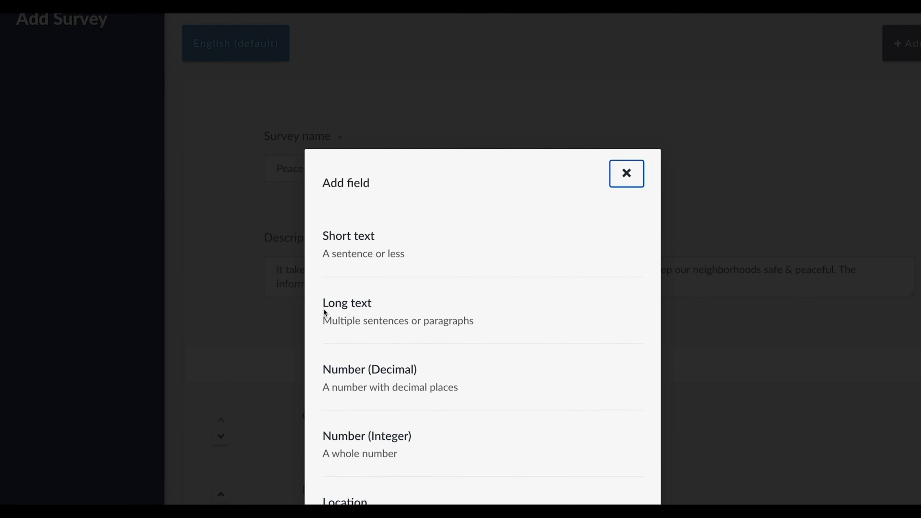
click(350, 297)
text(Contact Person)
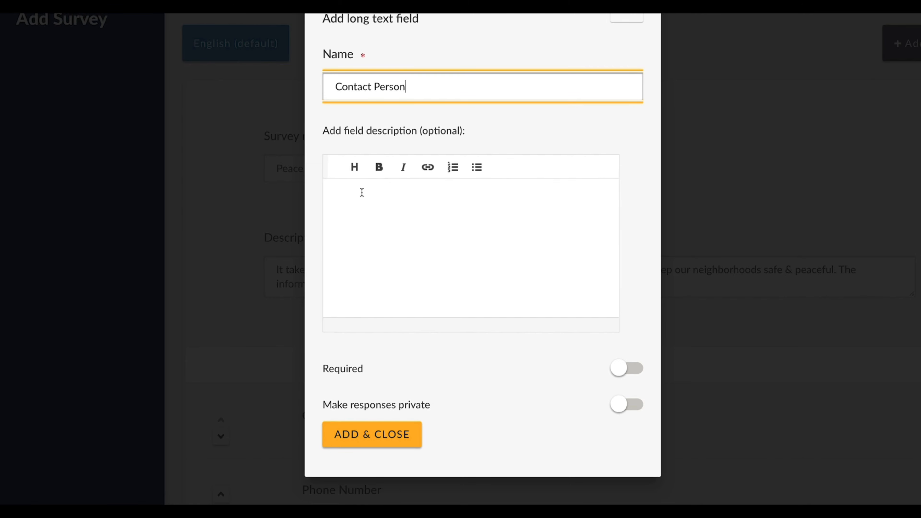
click(363, 434)
Add a long text field named "URL or Web Link" to the survey.
scroll(363, 434, down, 5)
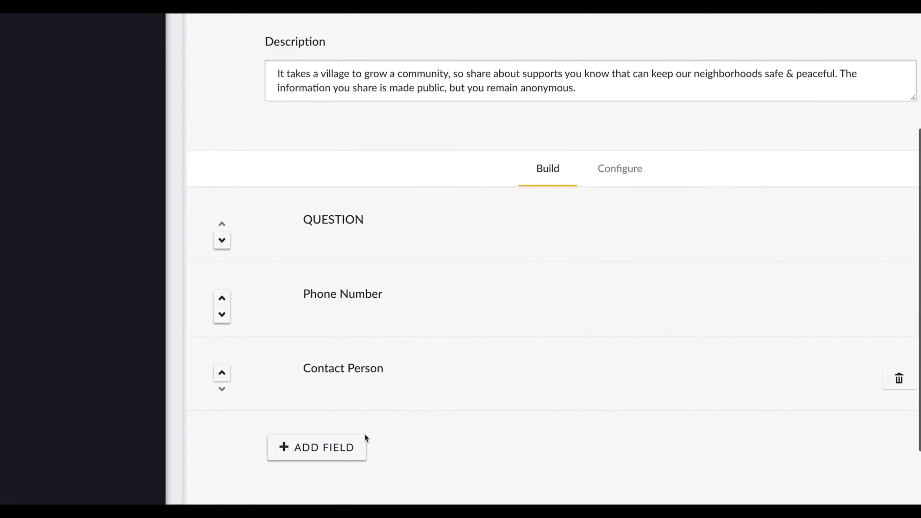
click(326, 435)
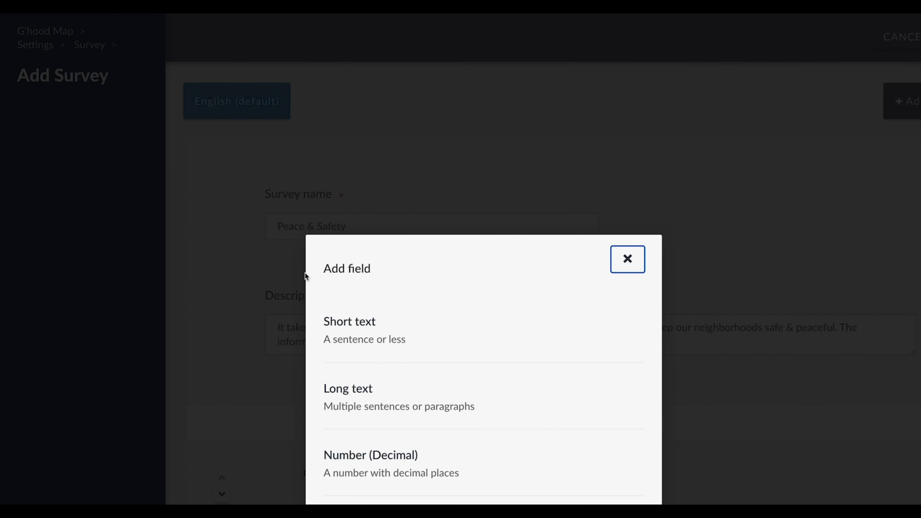
scroll(391, 298, down, 1)
click(346, 356)
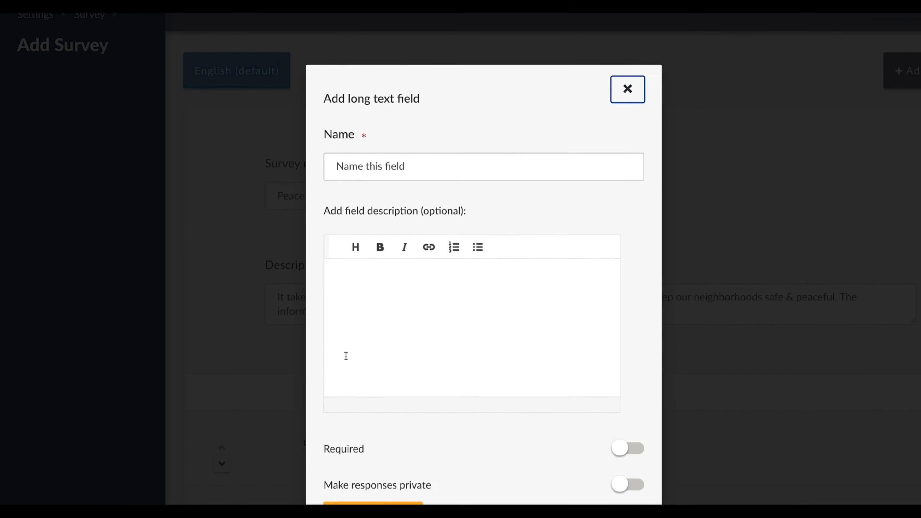
click(359, 113)
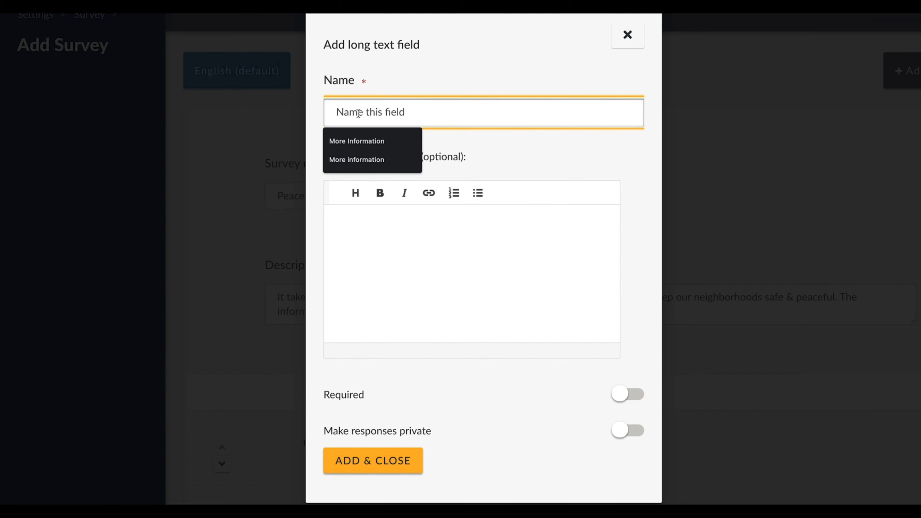
text(URL or We)
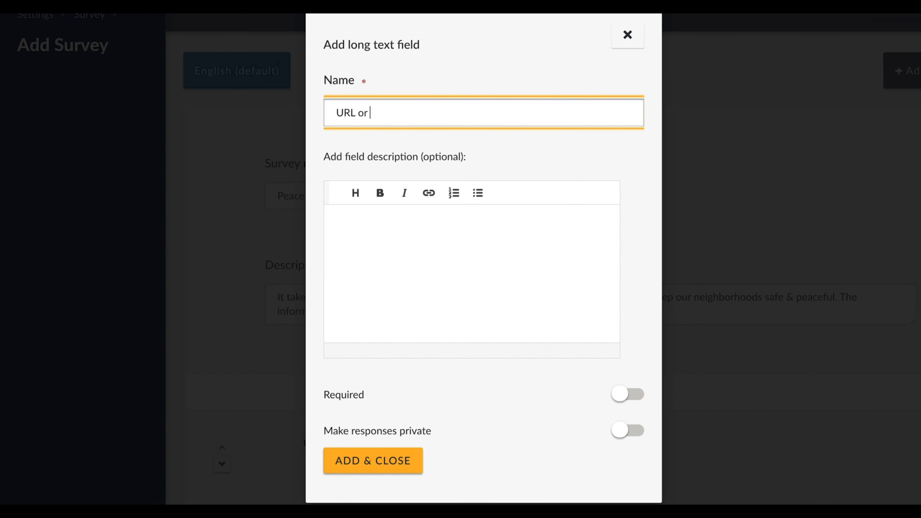
text(b Link)
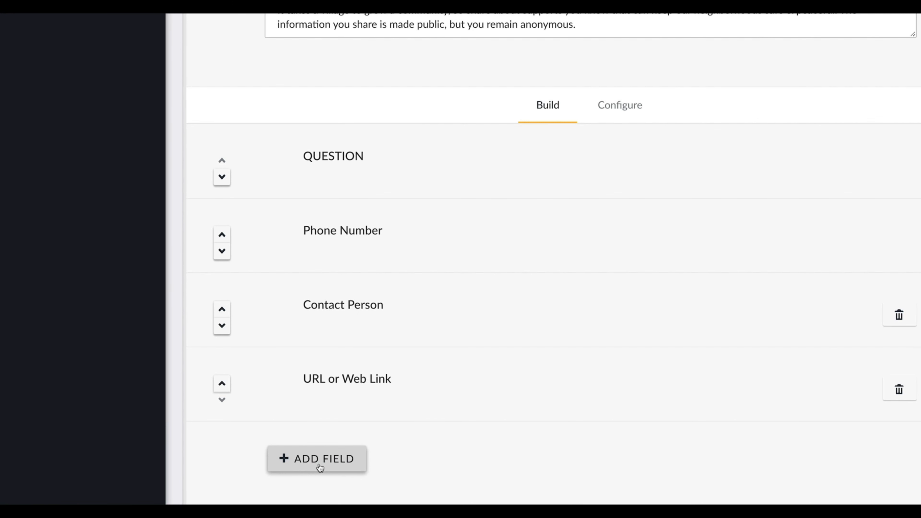
Add a long text field named "Address" to the survey.
click(318, 459)
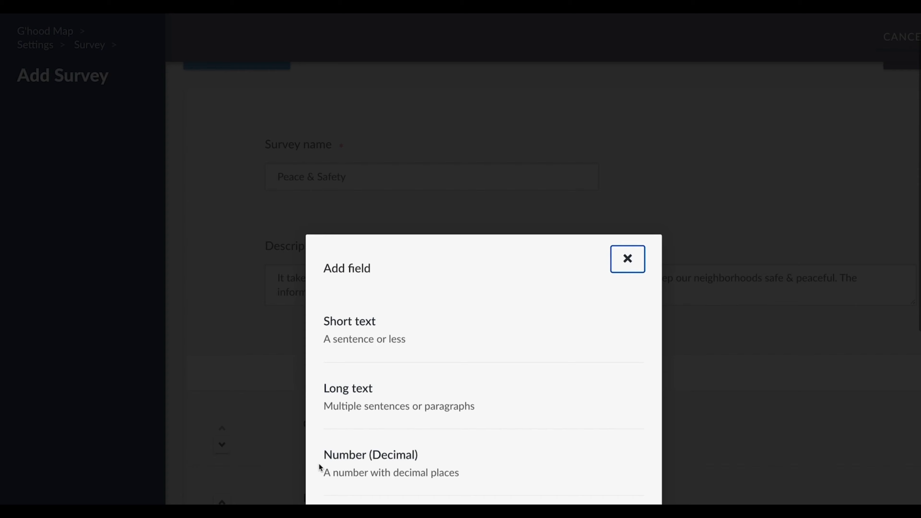
click(359, 391)
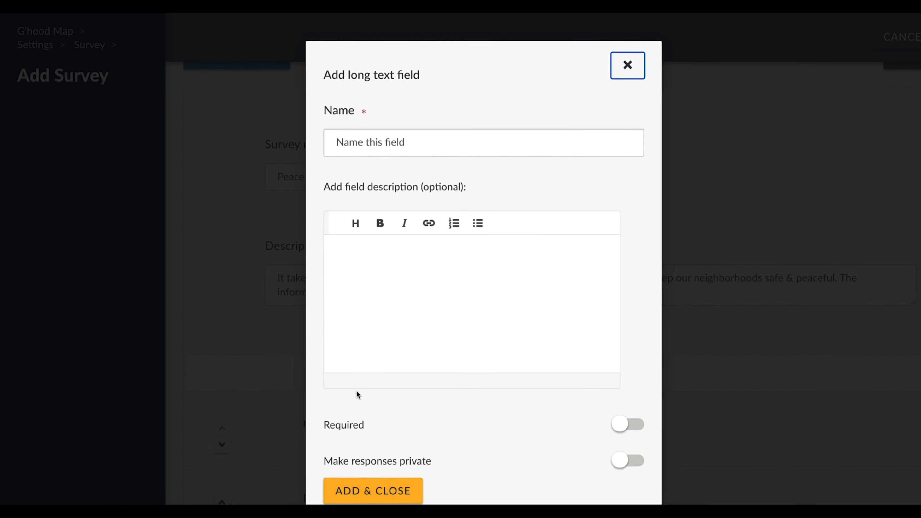
click(373, 142)
text(Address)
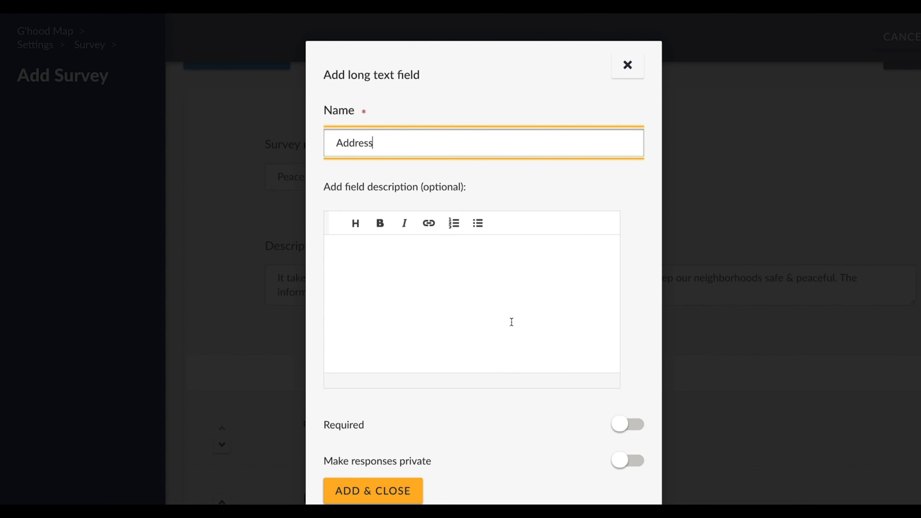
scroll(512, 322, down, 1)
scroll(511, 322, down, 3)
click(406, 492)
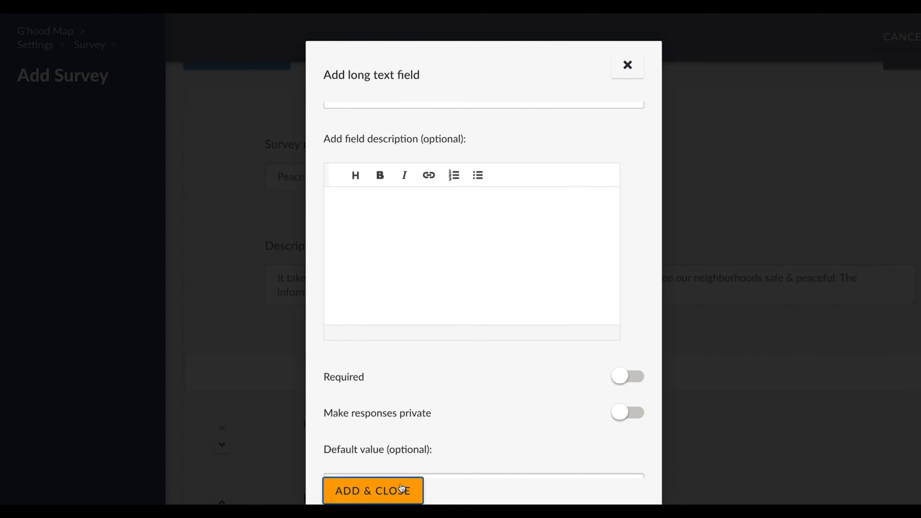
Create another long text survey field and name it "More Information".
scroll(400, 483, down, 10)
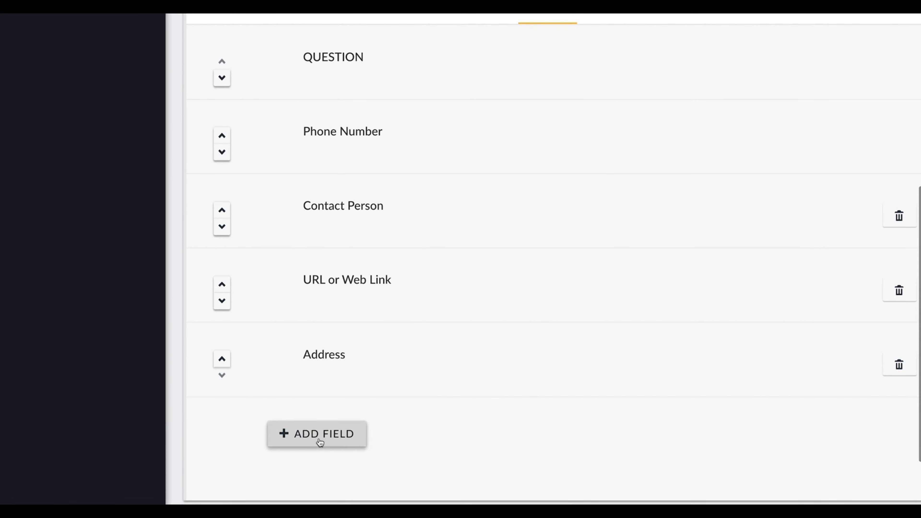
click(319, 441)
click(348, 388)
click(369, 144)
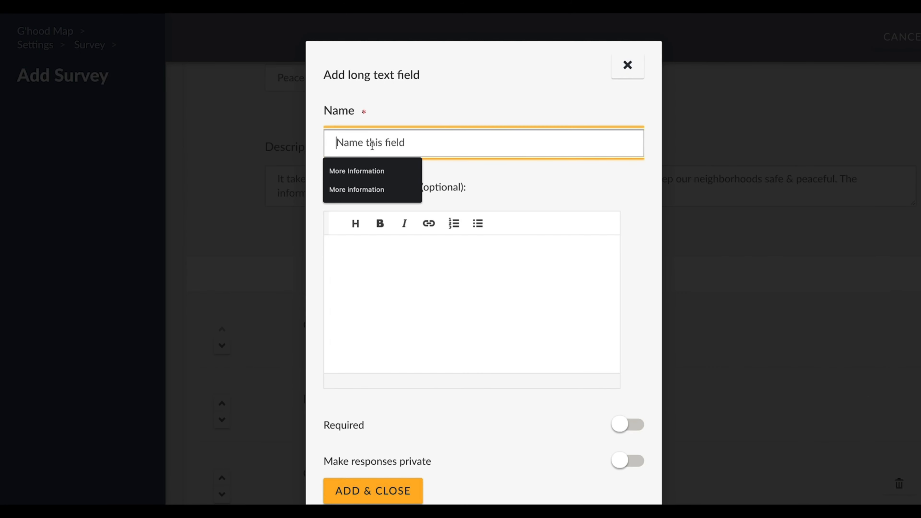
text(More Information)
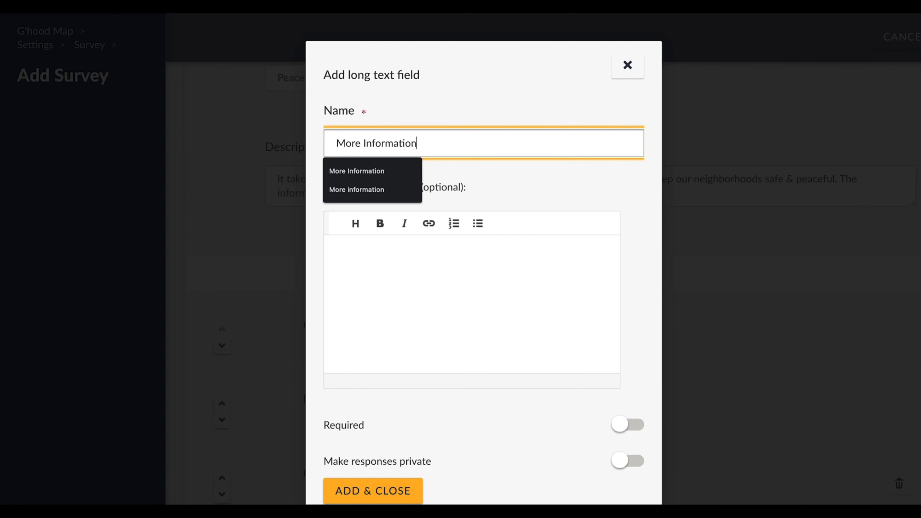
Describe the field as "Please provide any additional details useful for neighbors to access this service", with the parenthetical examples from service hours to other hints, and add it.
click(379, 266)
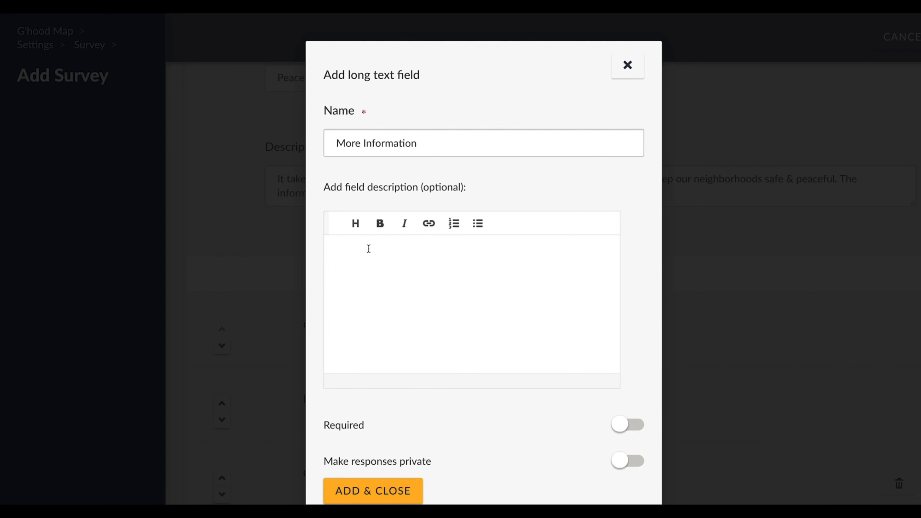
click(368, 249)
text(Please provide any additional details useful for neighbors to access this service (service hours, building entrance instructions, eligibility requirements, and other hints))
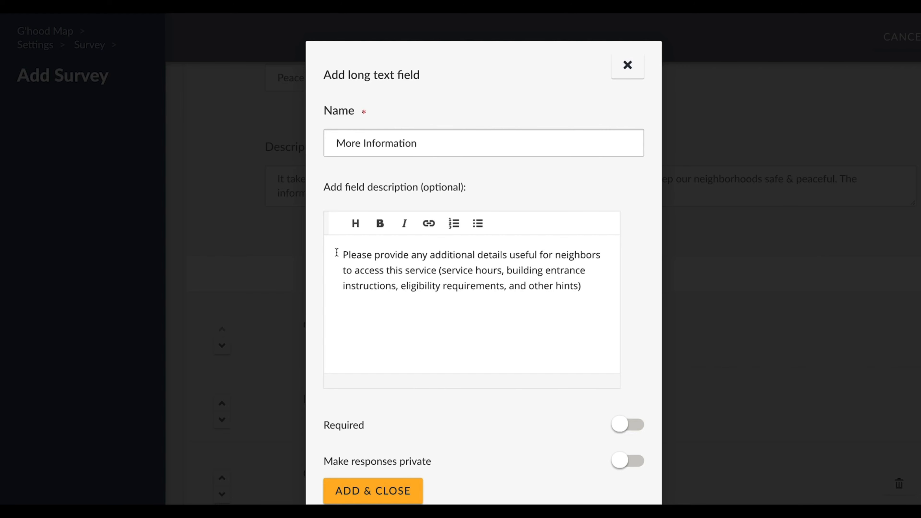
drag(336, 251, 510, 290)
click(510, 294)
scroll(346, 428, down, 1)
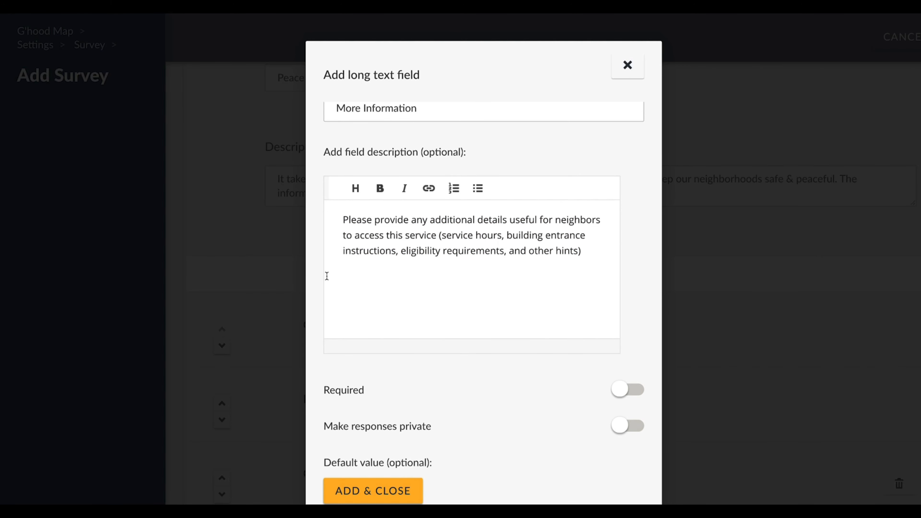
click(388, 498)
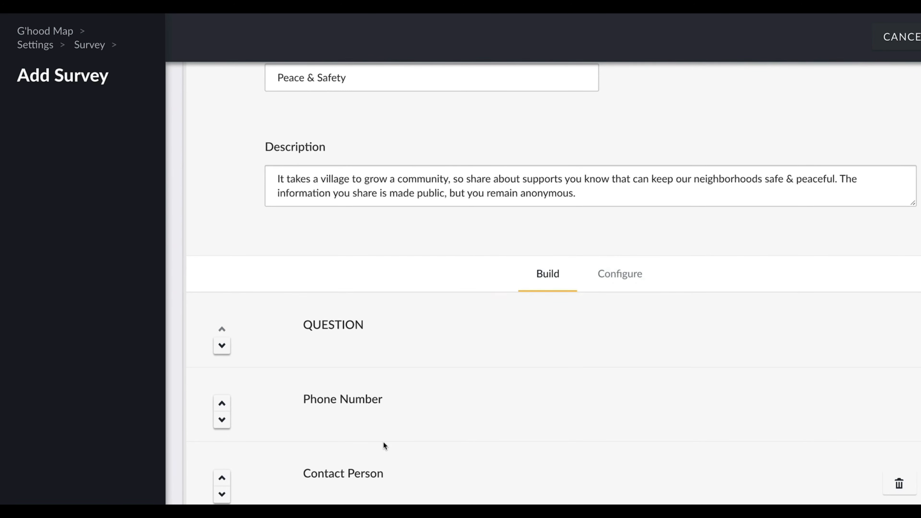
Create a new task below the survey fields and name it "Location Address".
scroll(383, 441, down, 6)
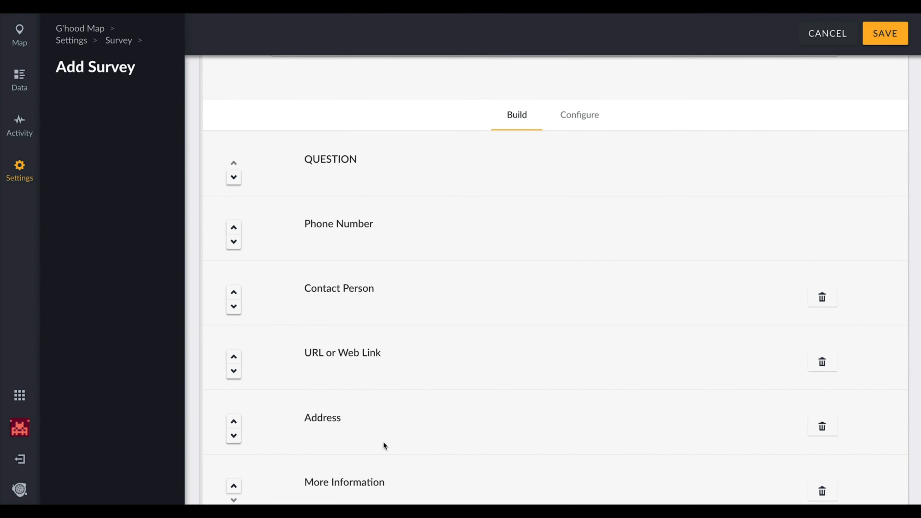
scroll(383, 441, down, 1)
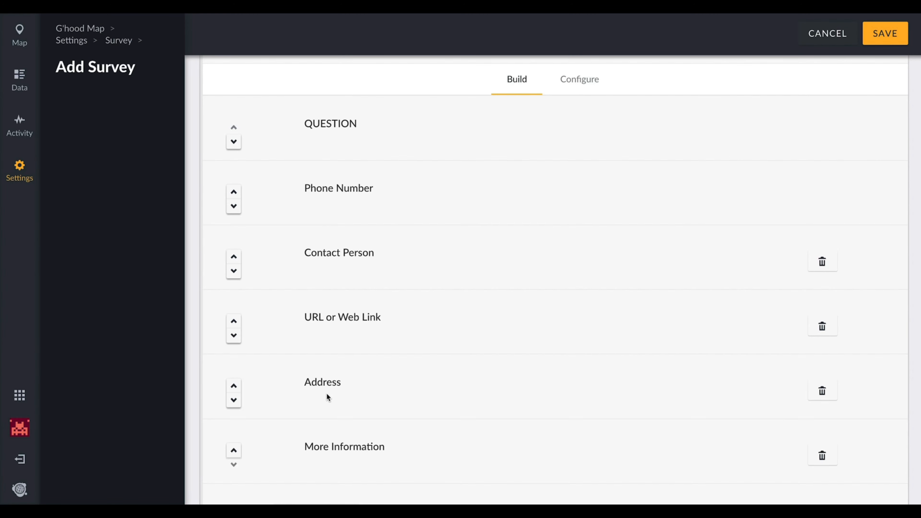
scroll(332, 391, down, 1)
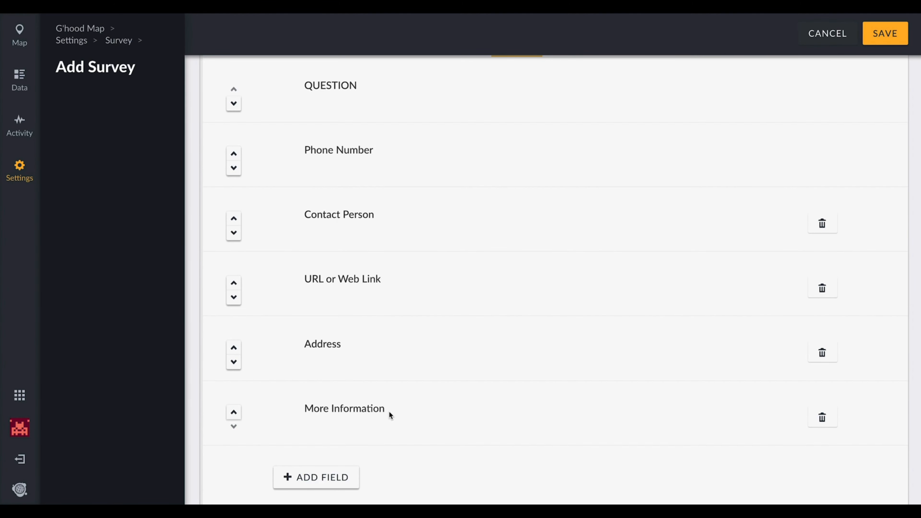
scroll(389, 415, up, 1)
scroll(389, 415, down, 3)
scroll(388, 411, down, 2)
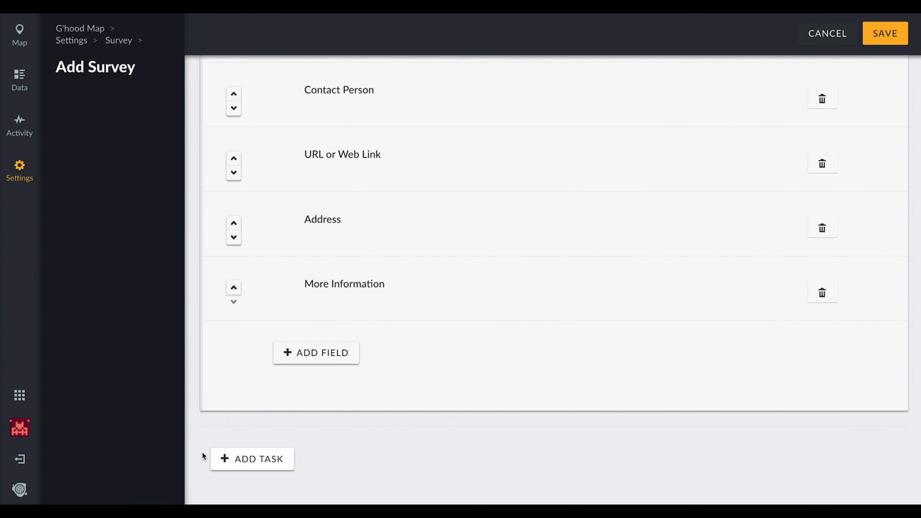
click(262, 464)
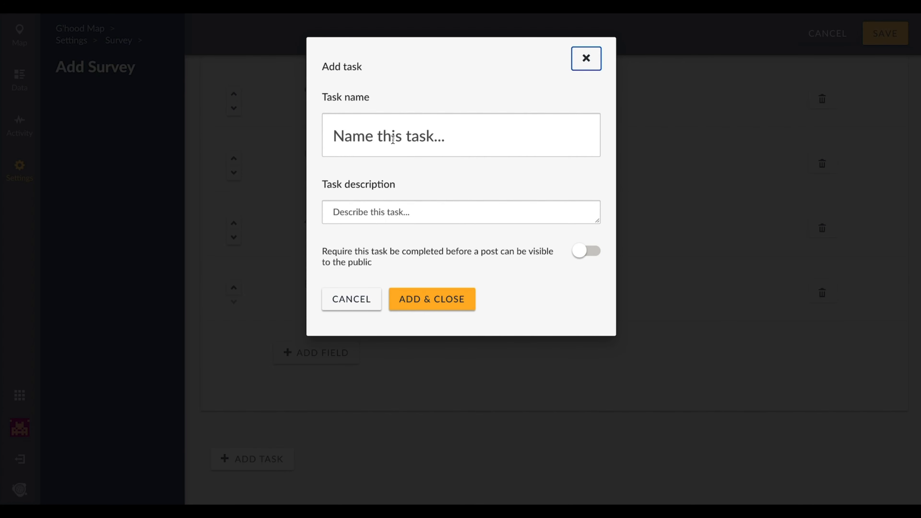
click(393, 140)
text(Location Address)
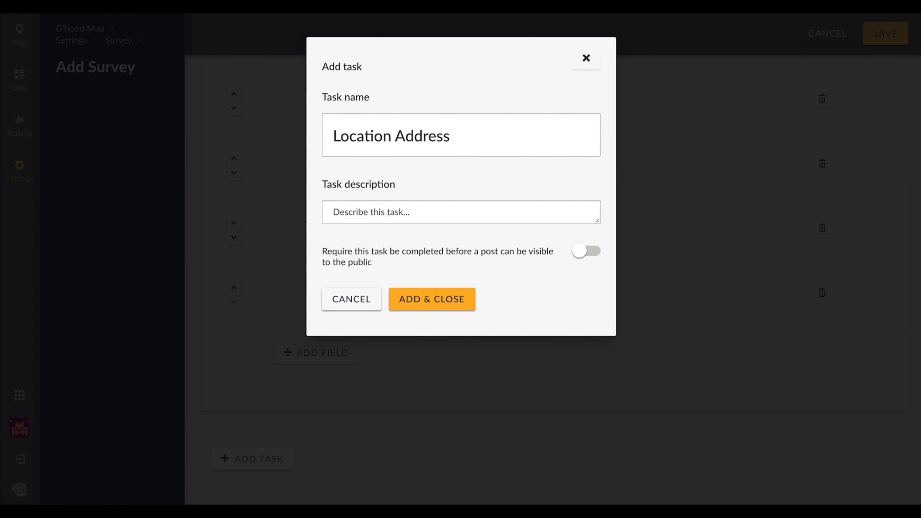
Describe the task as "Find the location of the service on the map by matching the exact address before information goes live.", require its completion, and add it.
click(358, 216)
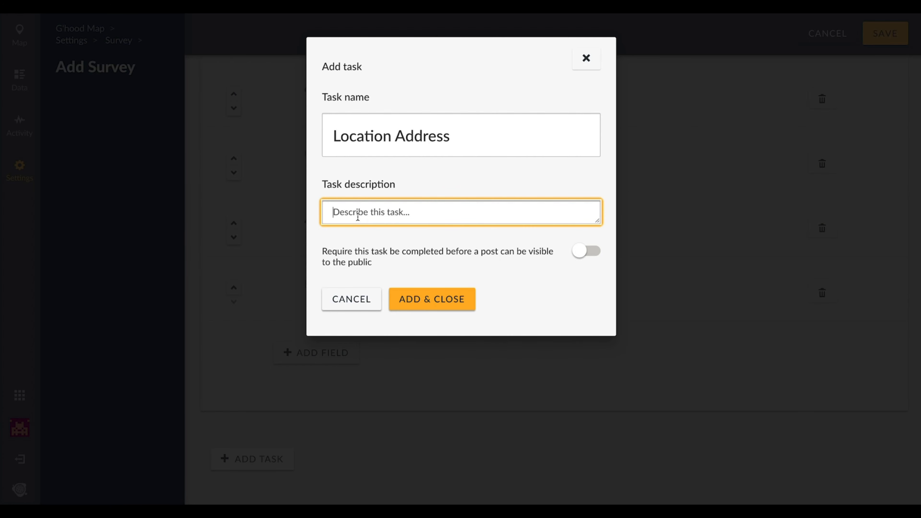
text(Find the location of the service on the map by matching the exact address before information goes live.)
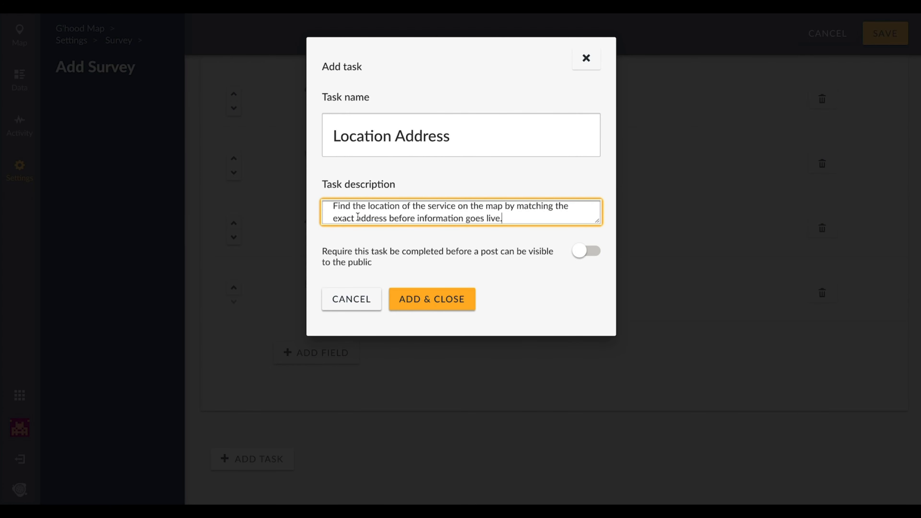
click(578, 253)
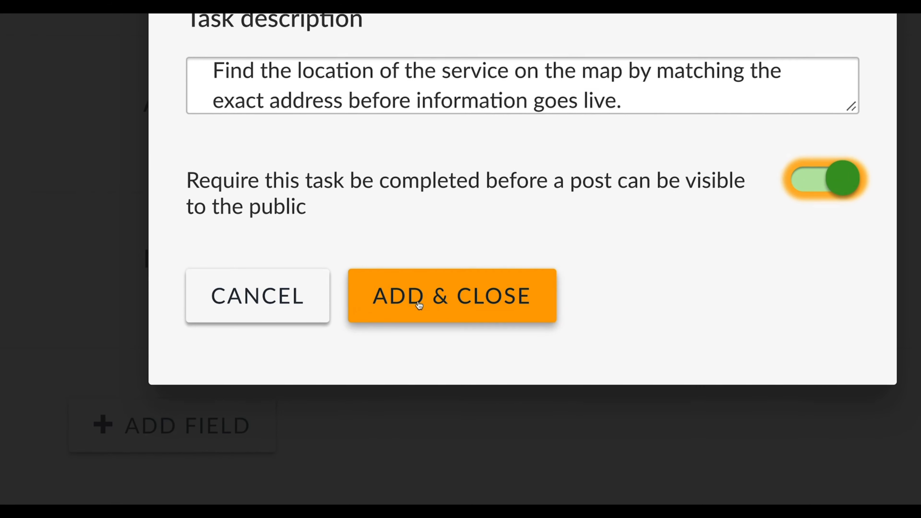
click(419, 305)
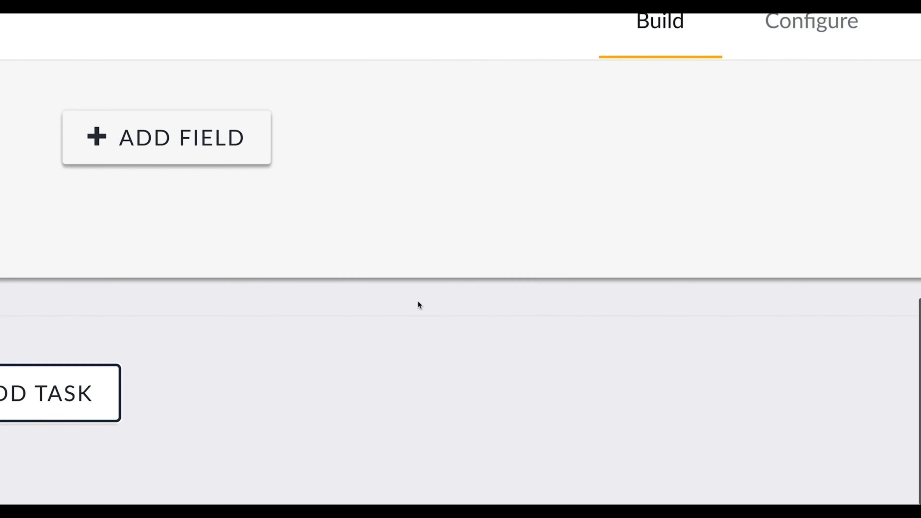
Choose a Location field to add to the Location Address task.
scroll(891, 268, up, 5)
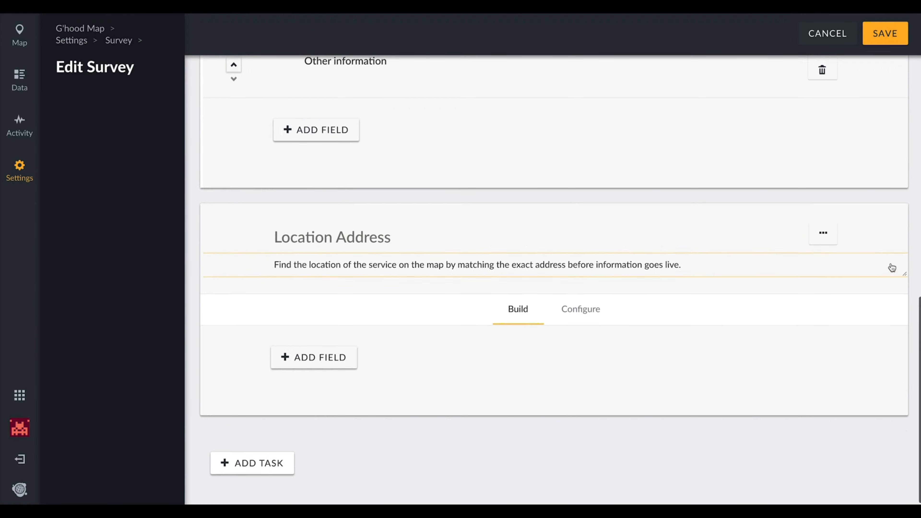
scroll(892, 267, down, 4)
scroll(892, 267, down, 1)
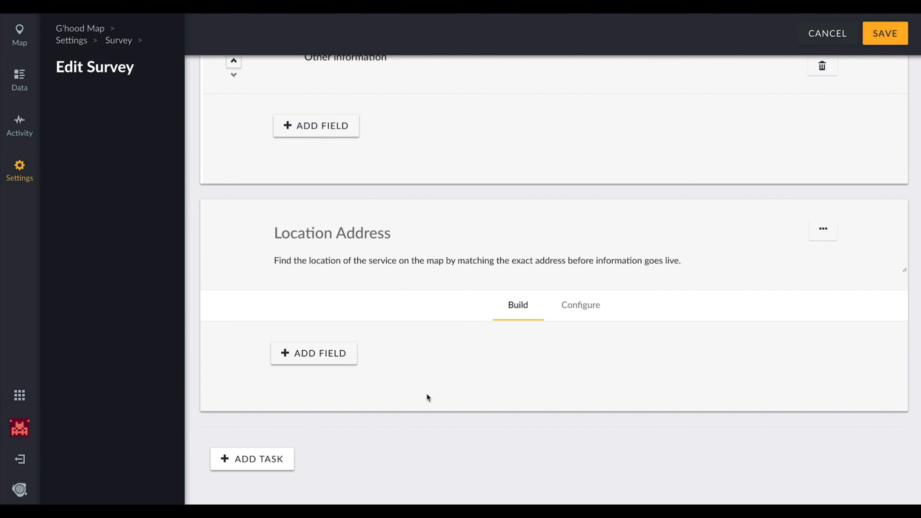
click(323, 358)
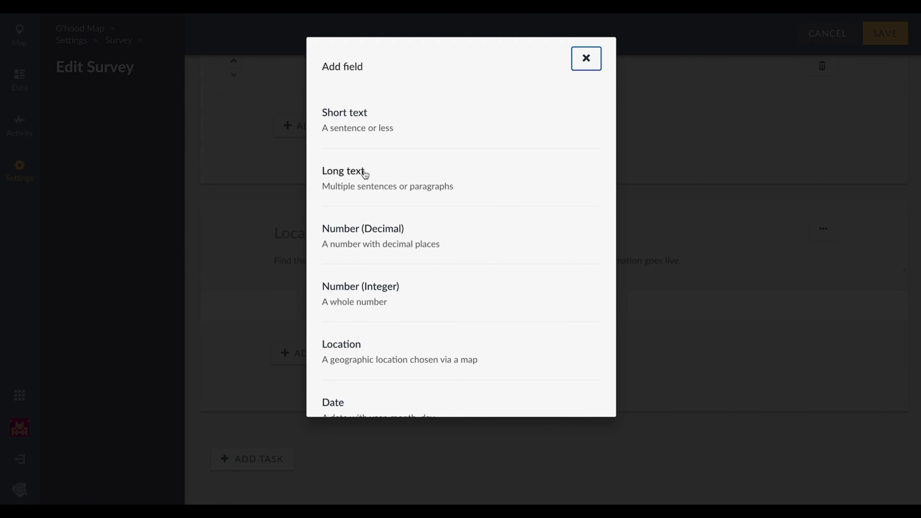
click(341, 348)
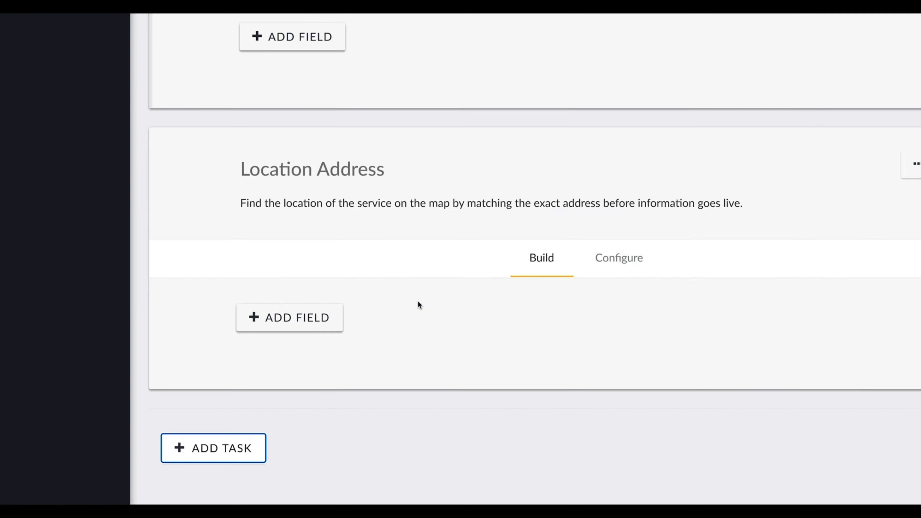
Save the Peace & Safety survey and open the deployment's map view.
scroll(418, 300, up, 10)
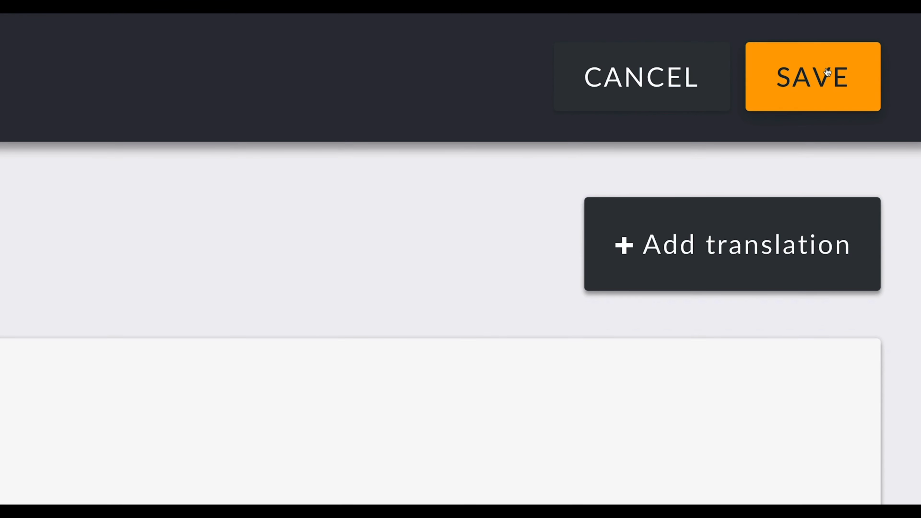
click(827, 73)
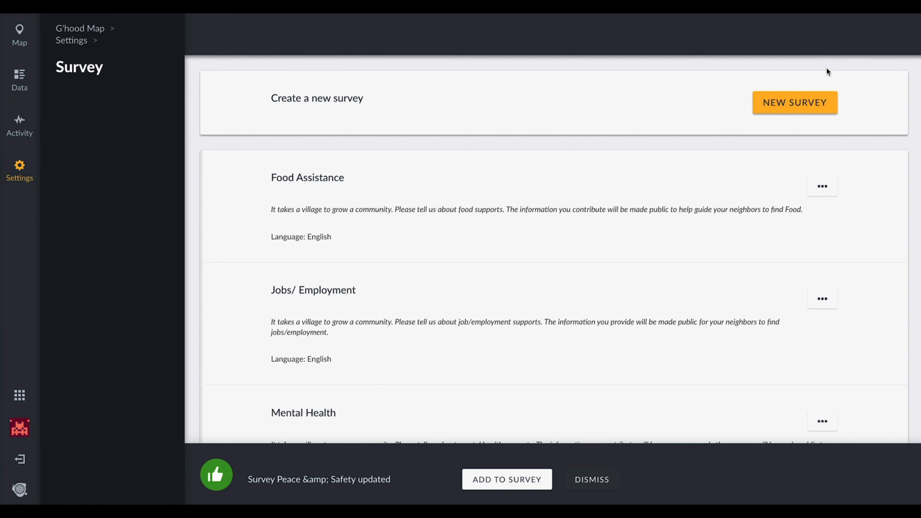
click(19, 42)
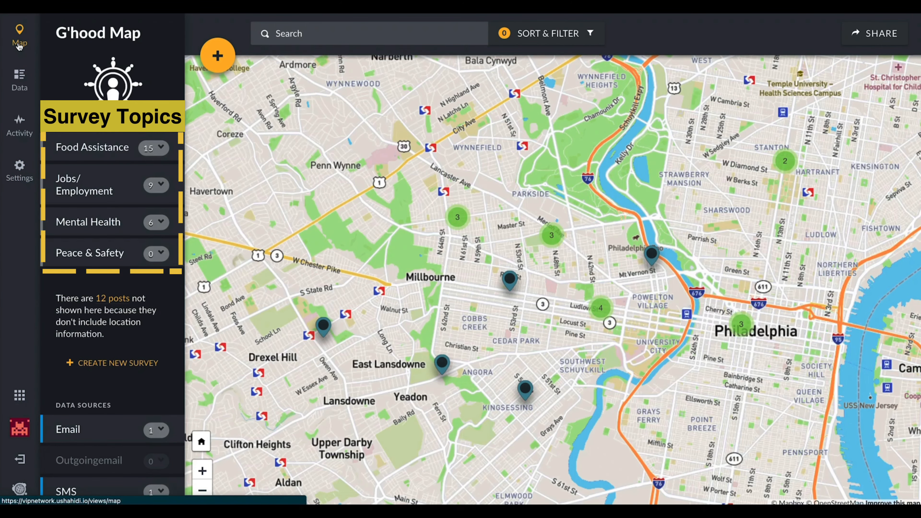